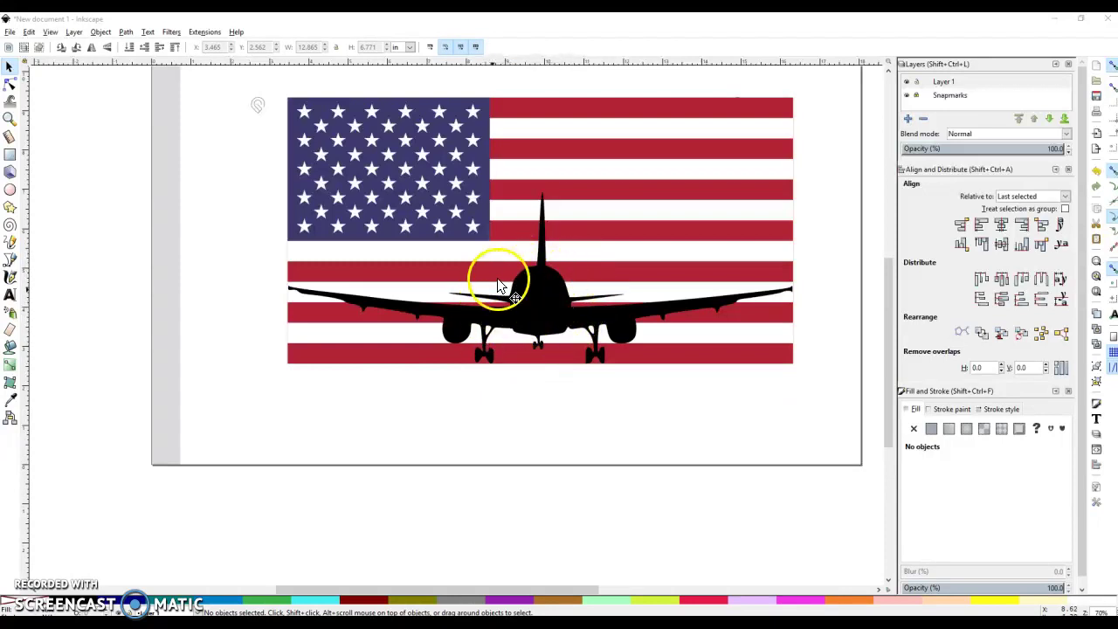
- Select the four-object group of the US flag and black airliner with the Selector tool
left_click(622, 234)
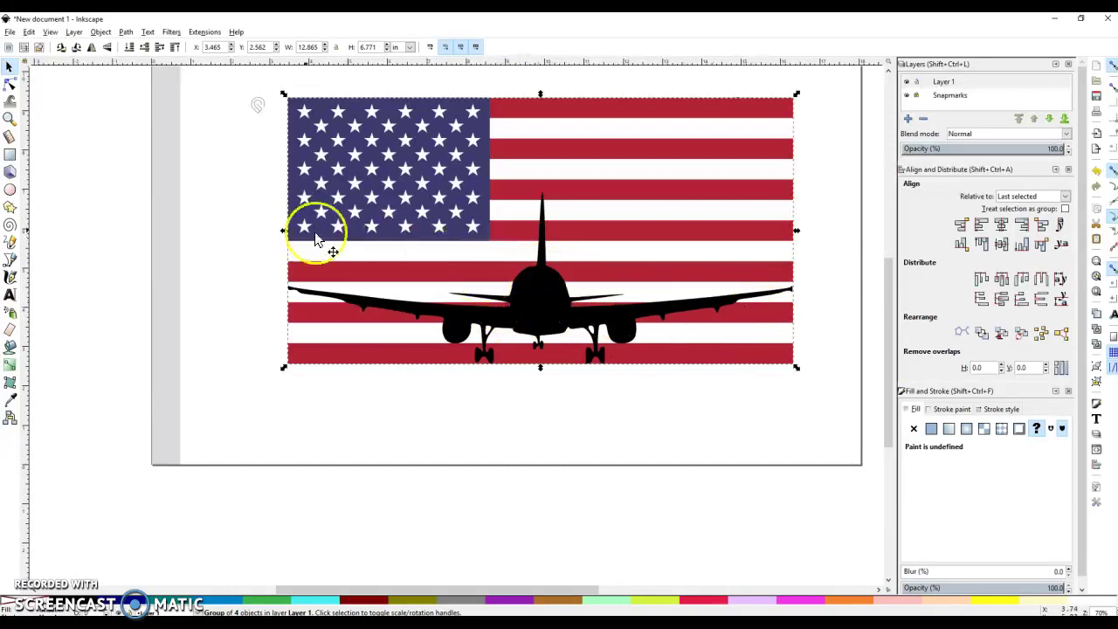
- Set View > Display mode to Outline
left_click(50, 33)
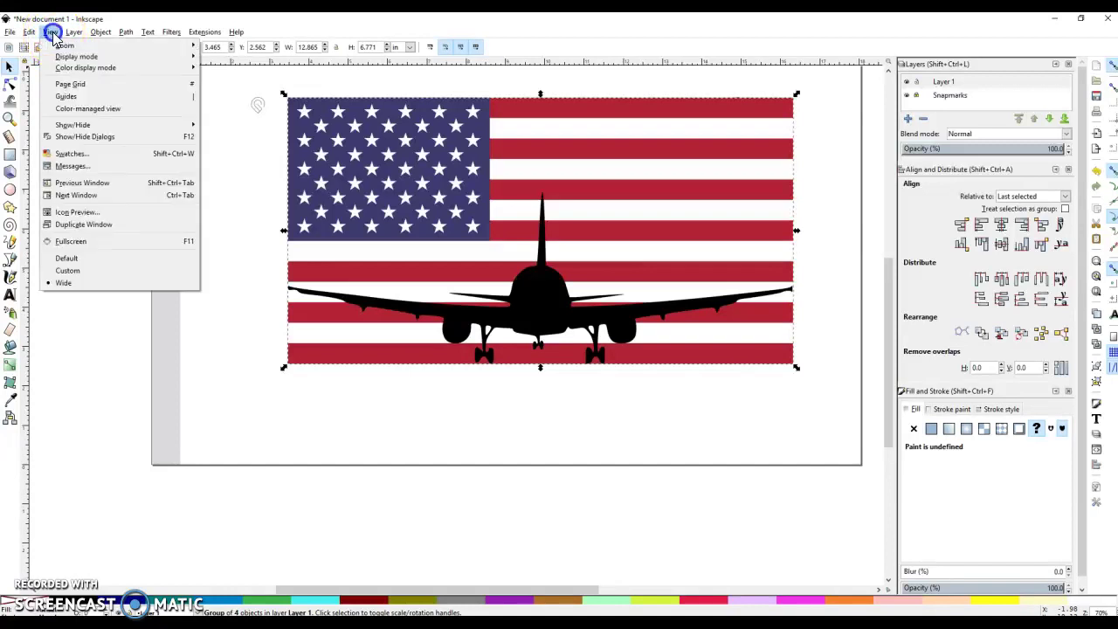
mouse_move(70, 56)
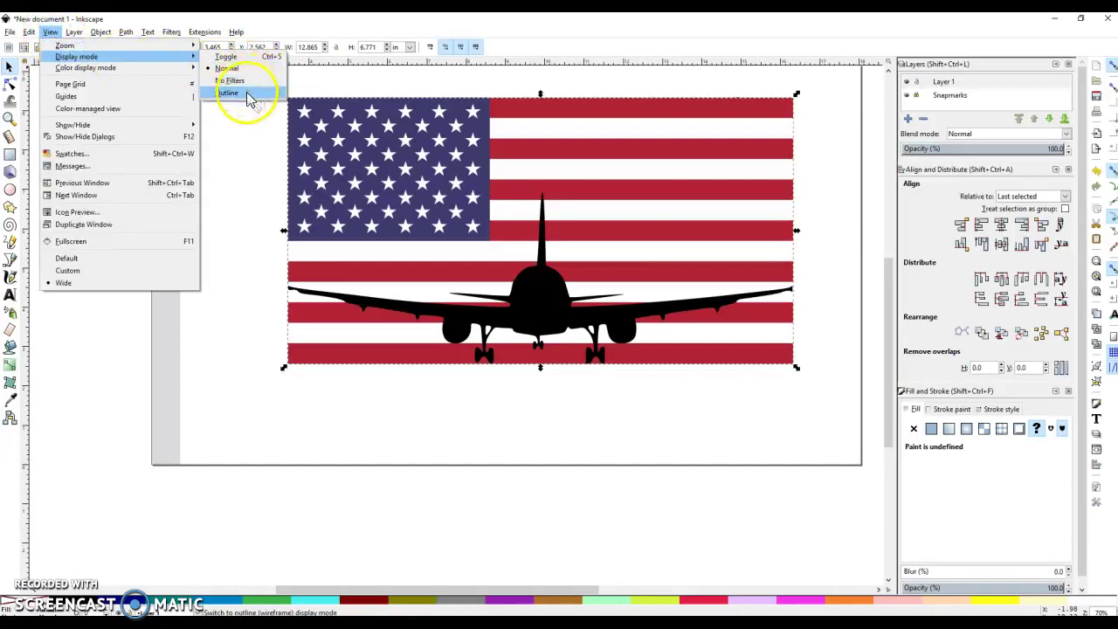
left_click(229, 93)
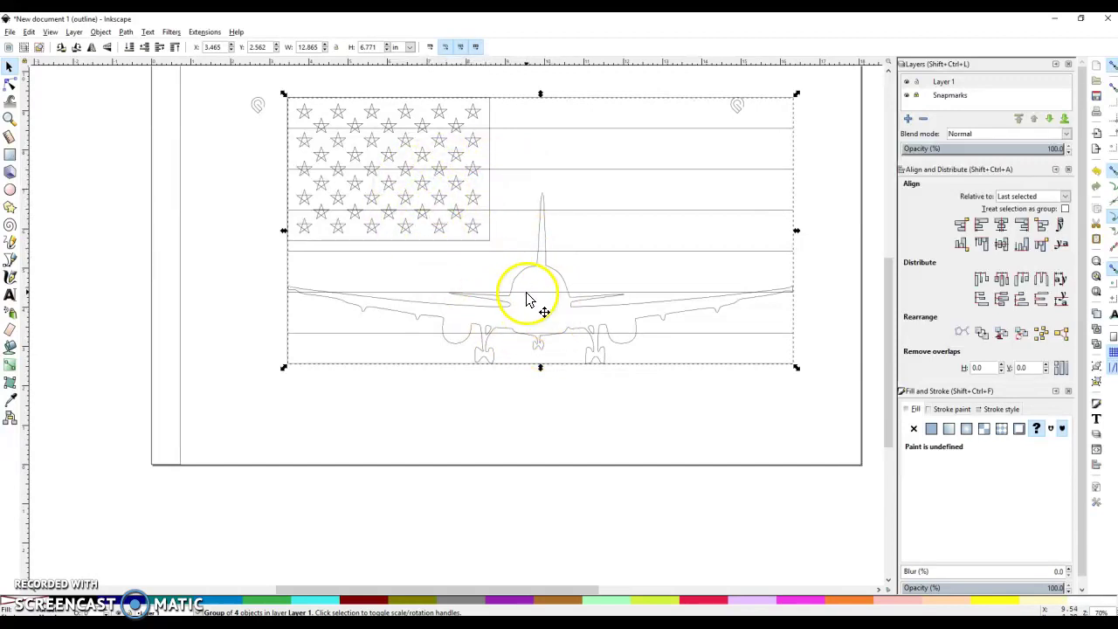
- With the Node tool, pick the stripe path behind the wings and zoom to the left wingtip
left_click(10, 83)
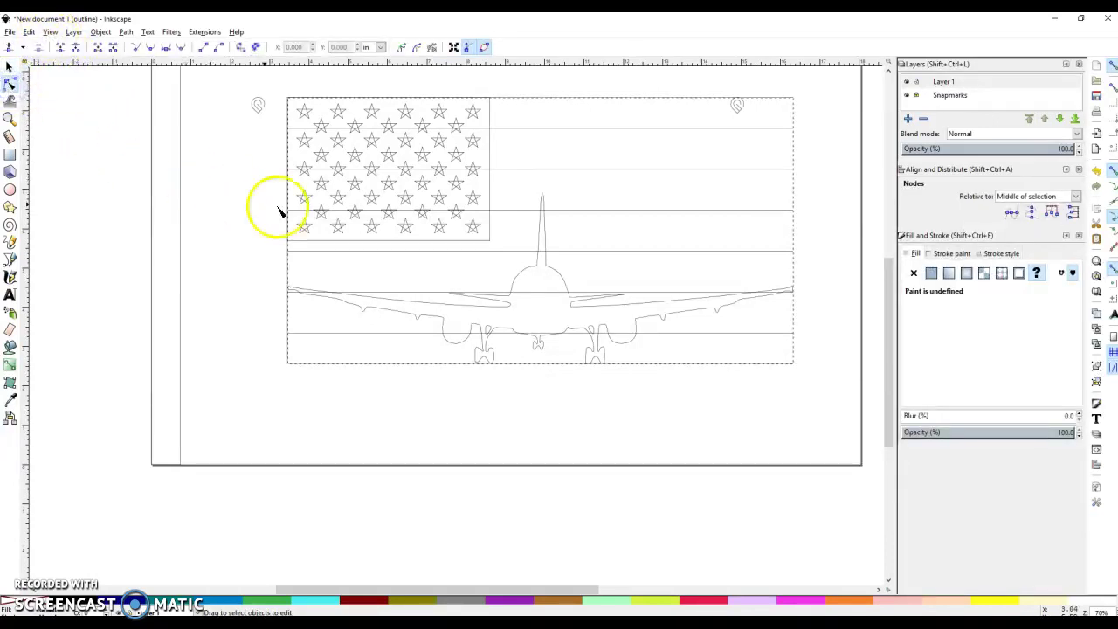
left_click(415, 295)
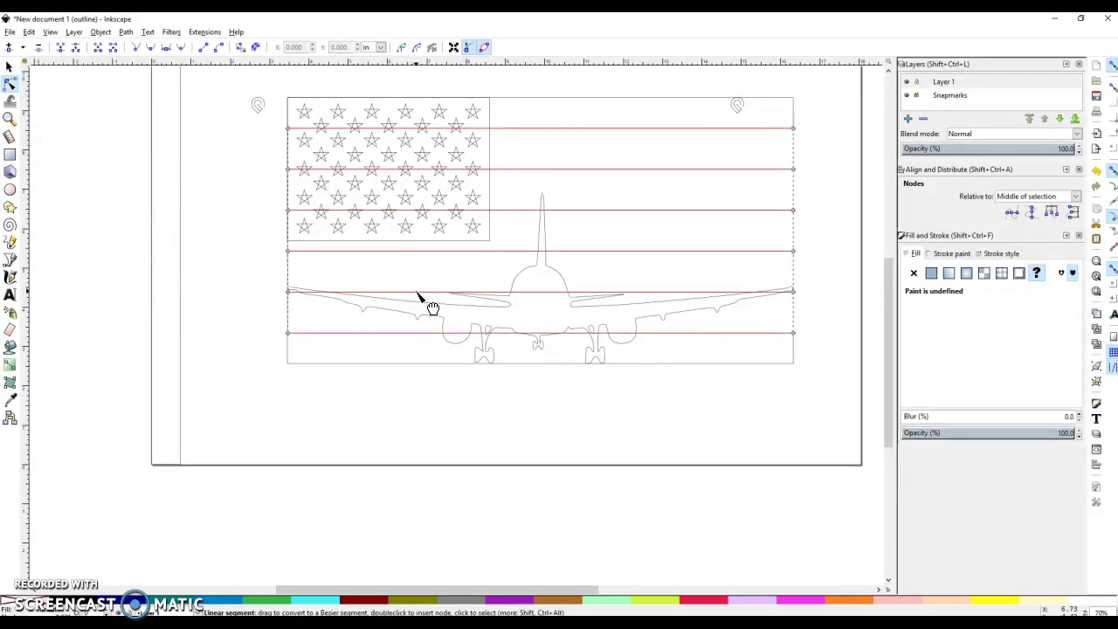
scroll(310, 304, "up", 6)
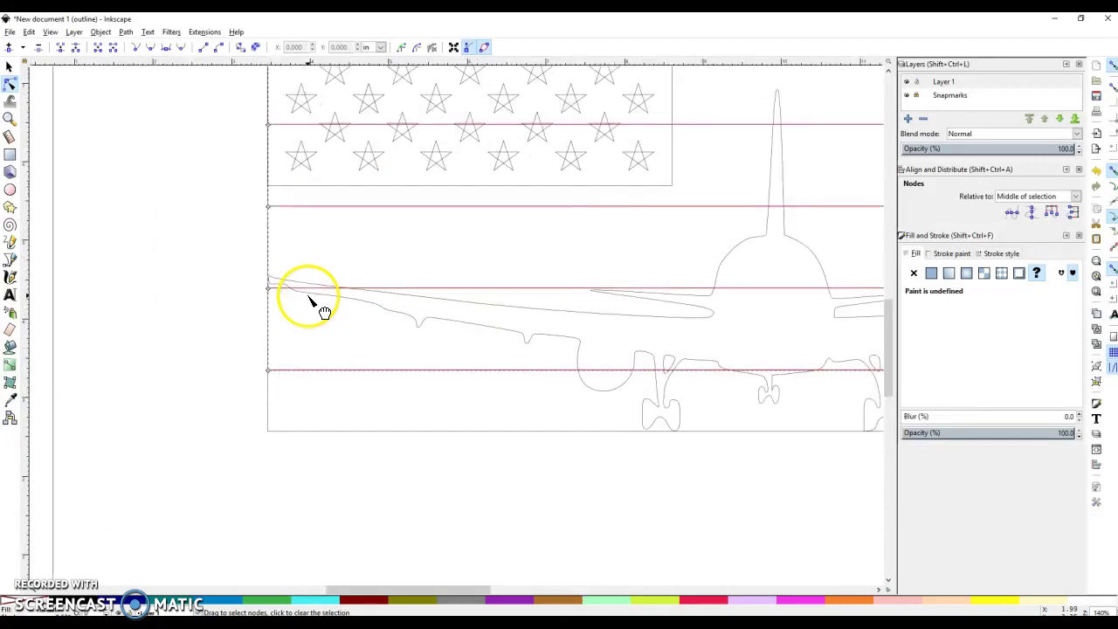
scroll(278, 273, "up", 3)
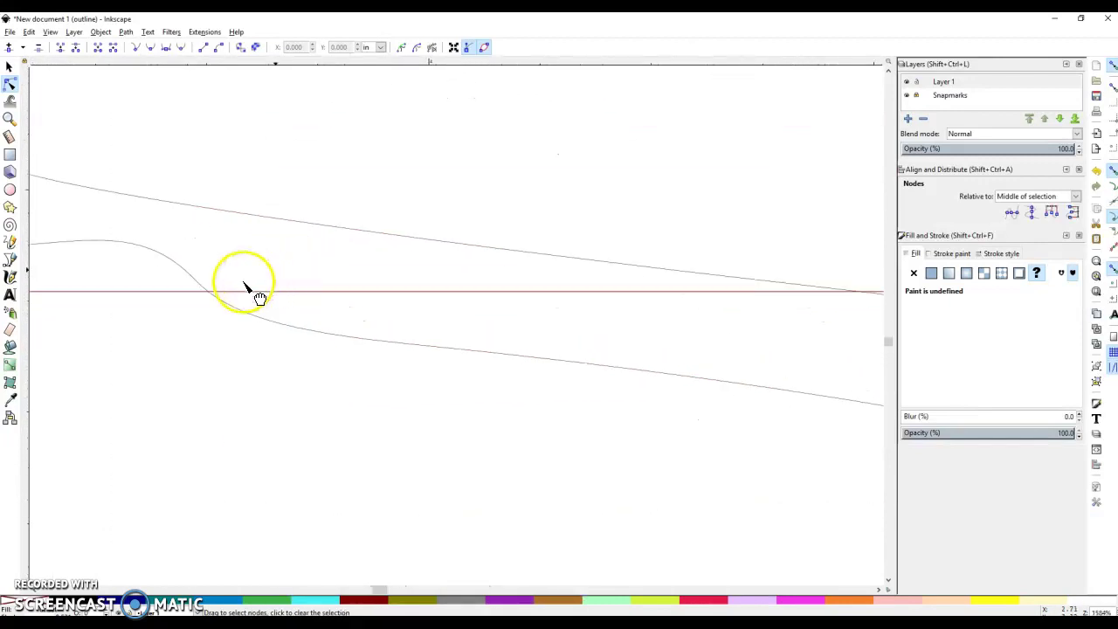
scroll(218, 310, "left", 3)
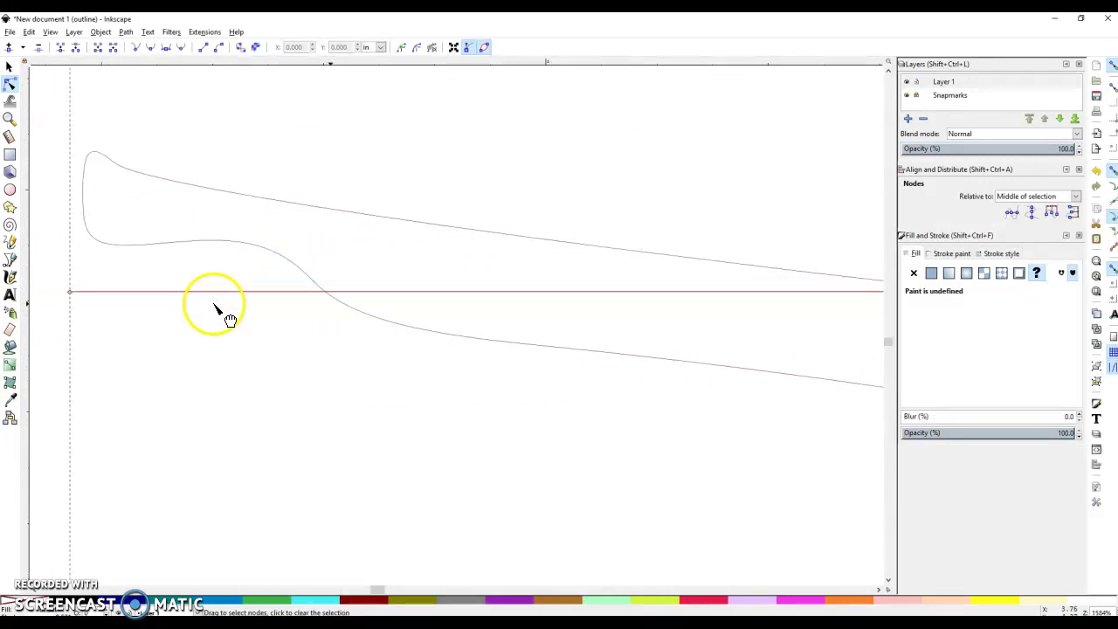
left_click(325, 292)
- Insert a node where the stripe meets the wing and select the segment between the nodes
scroll(378, 302, "right", 8)
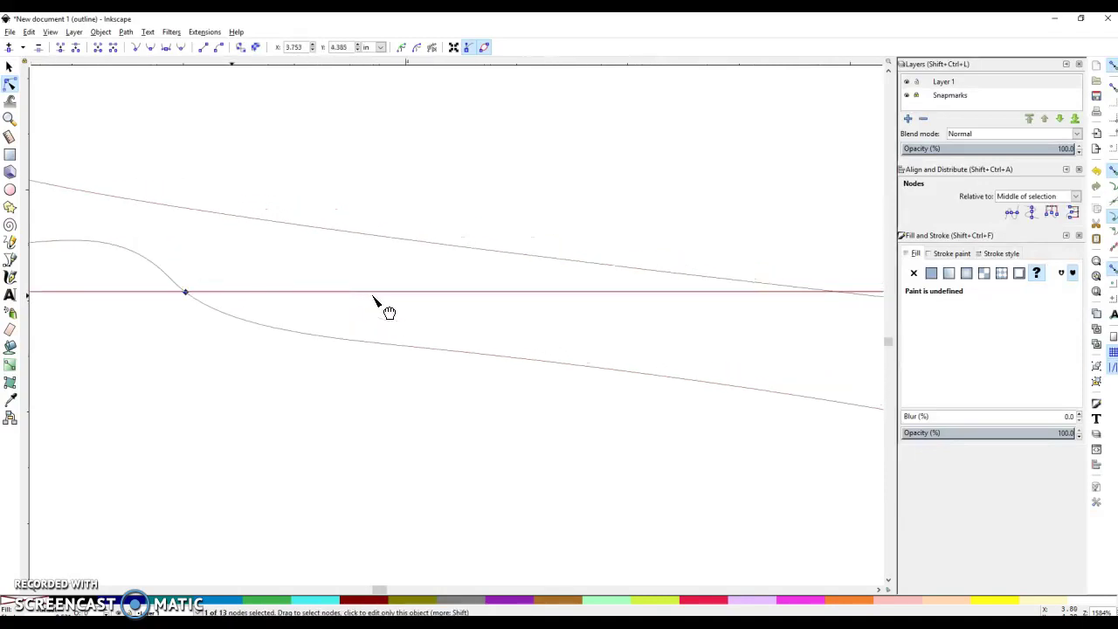
scroll(376, 301, "right", 3)
left_click_drag(472, 312, 511, 297)
double_click(510, 293)
scroll(382, 301, "left", 8)
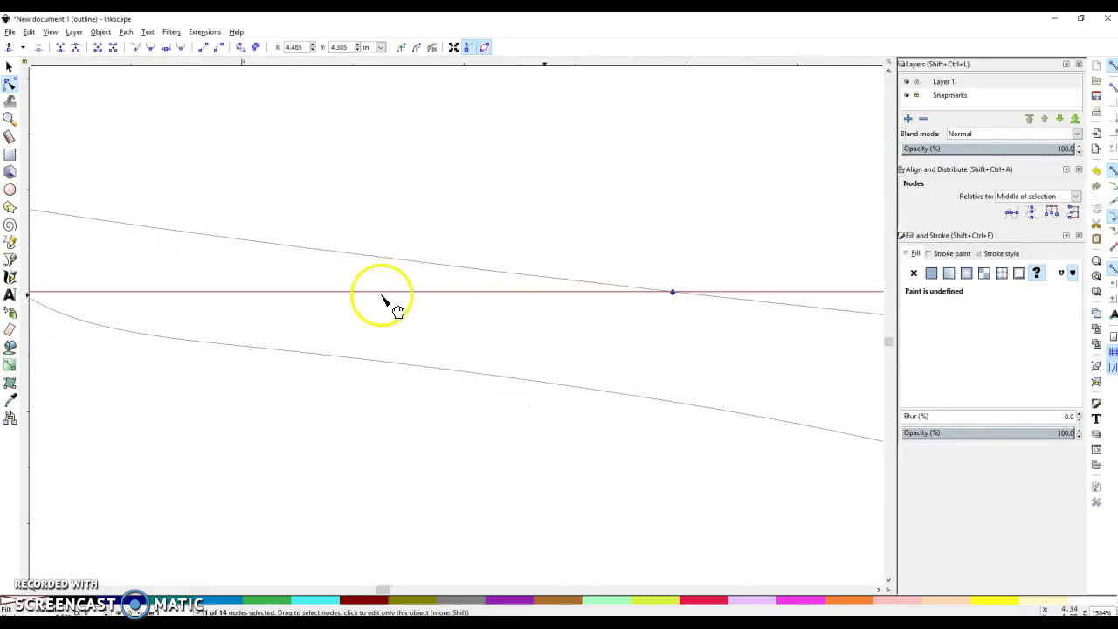
left_click(393, 297)
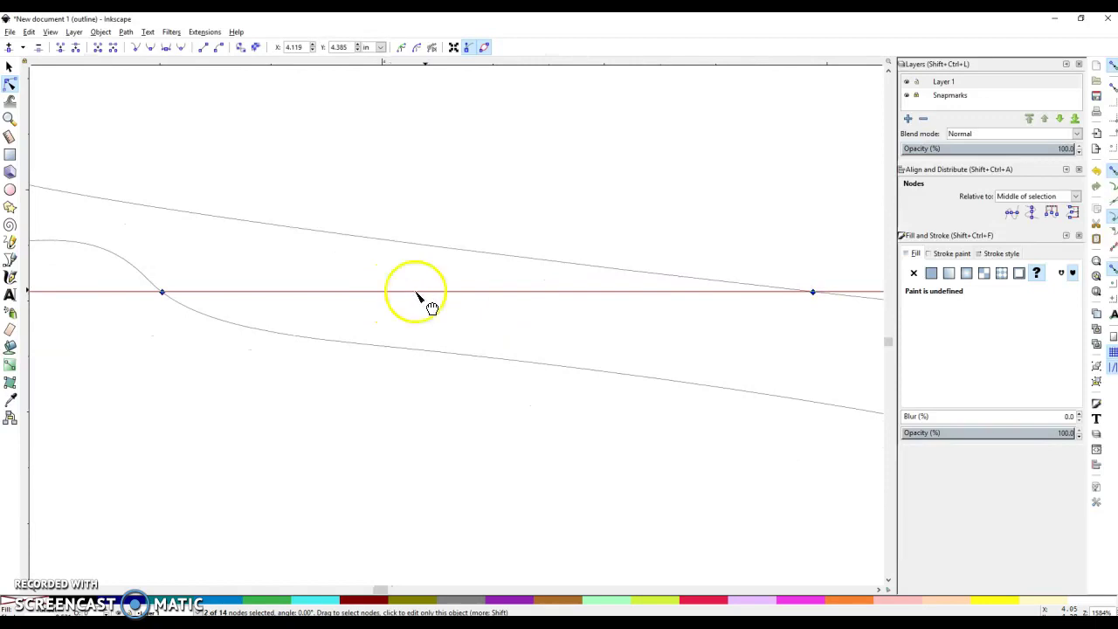
- Delete the stripe segment across the left wing and drag its cut end node onto the wing curve
left_click(116, 49)
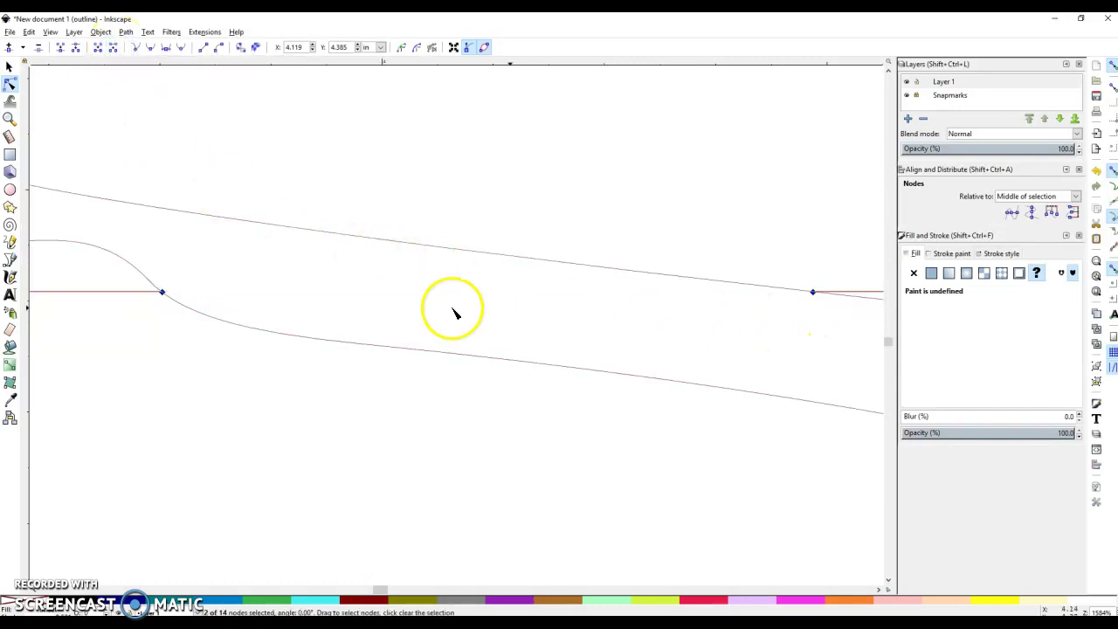
scroll(157, 299, "up", 8, "ctrl")
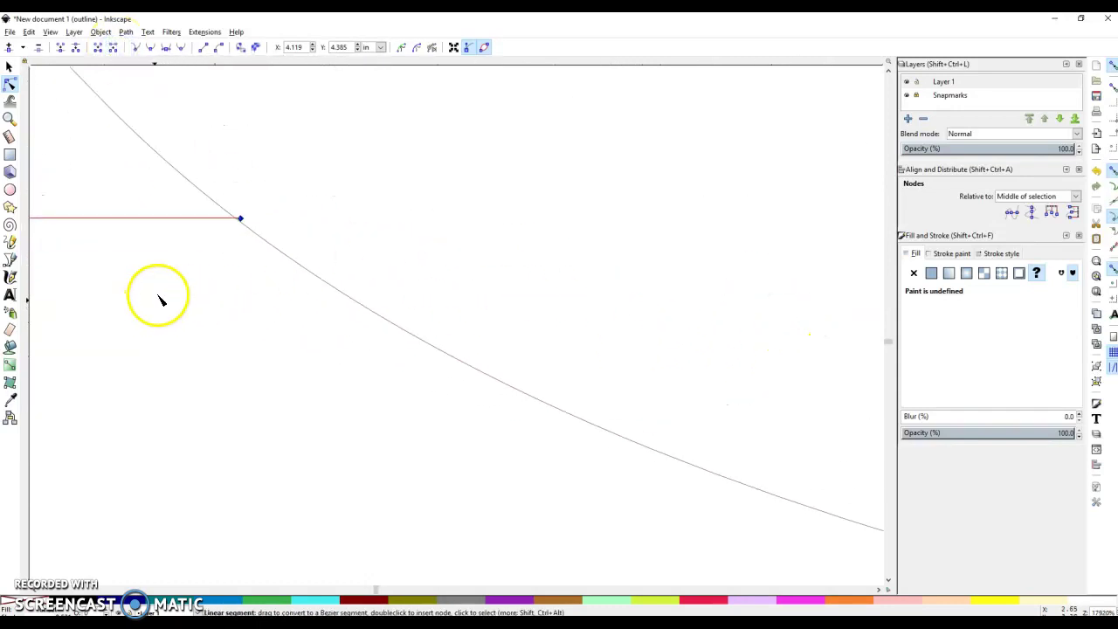
left_click(241, 221)
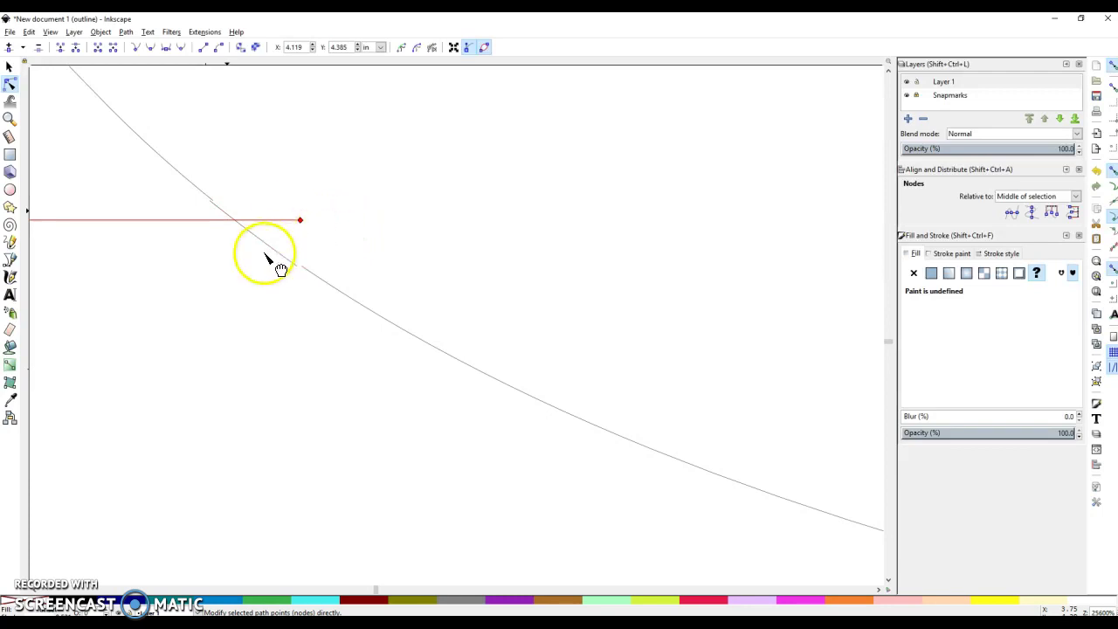
scroll(367, 262, "up", 1)
scroll(367, 262, "left", 1)
scroll(342, 267, "down", 2)
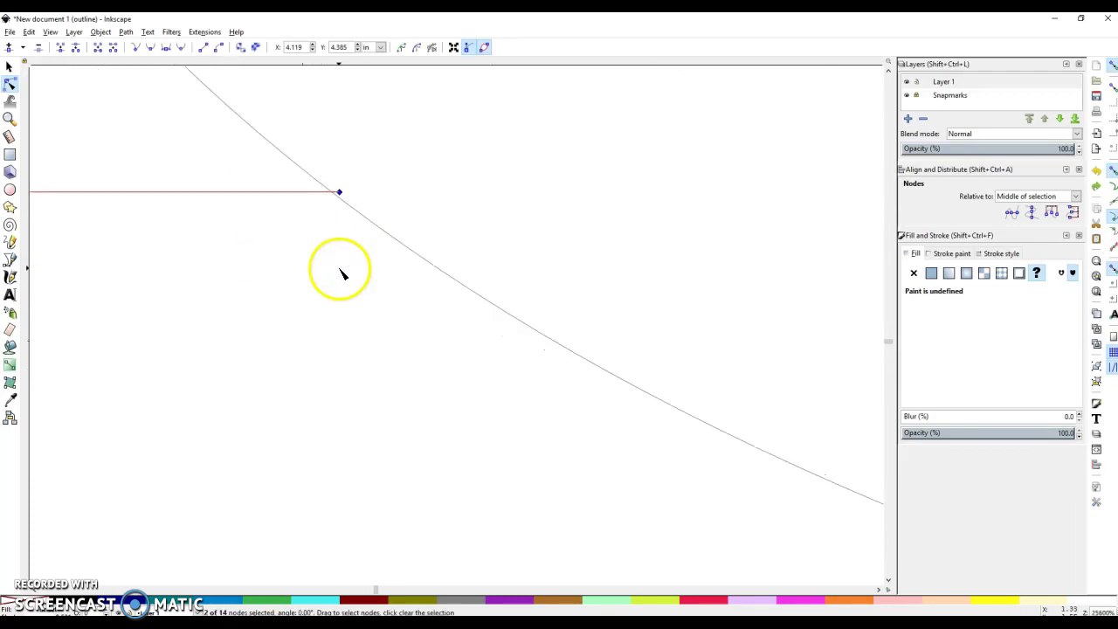
mouse_move(342, 200)
left_mouse_down()
mouse_move(402, 194)
mouse_move(337, 202)
left_mouse_up()
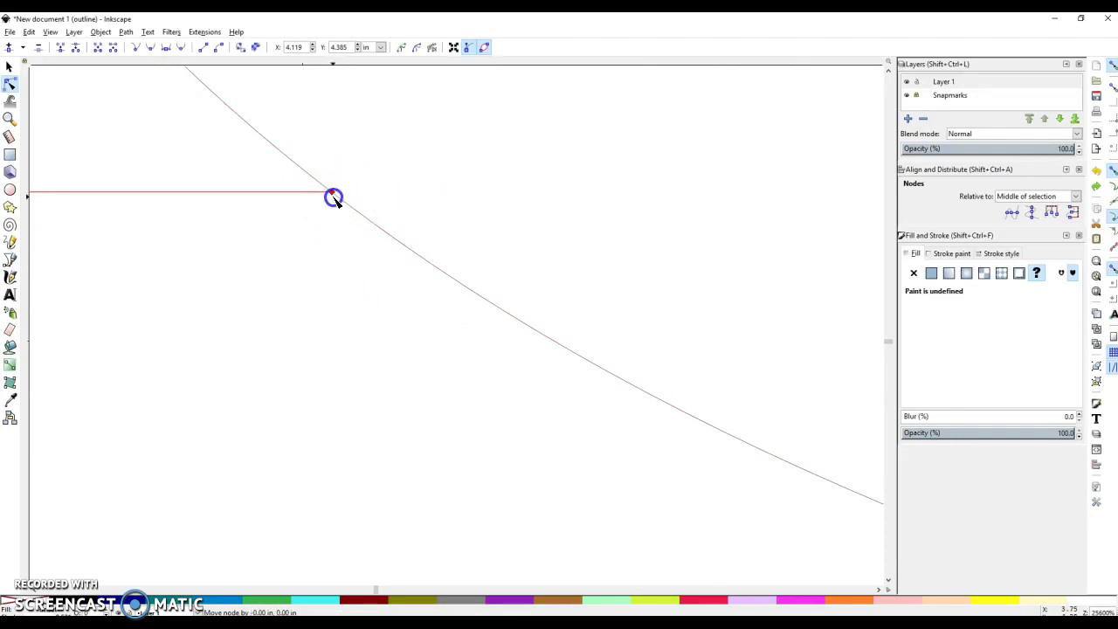
left_click_drag(336, 199, 335, 198)
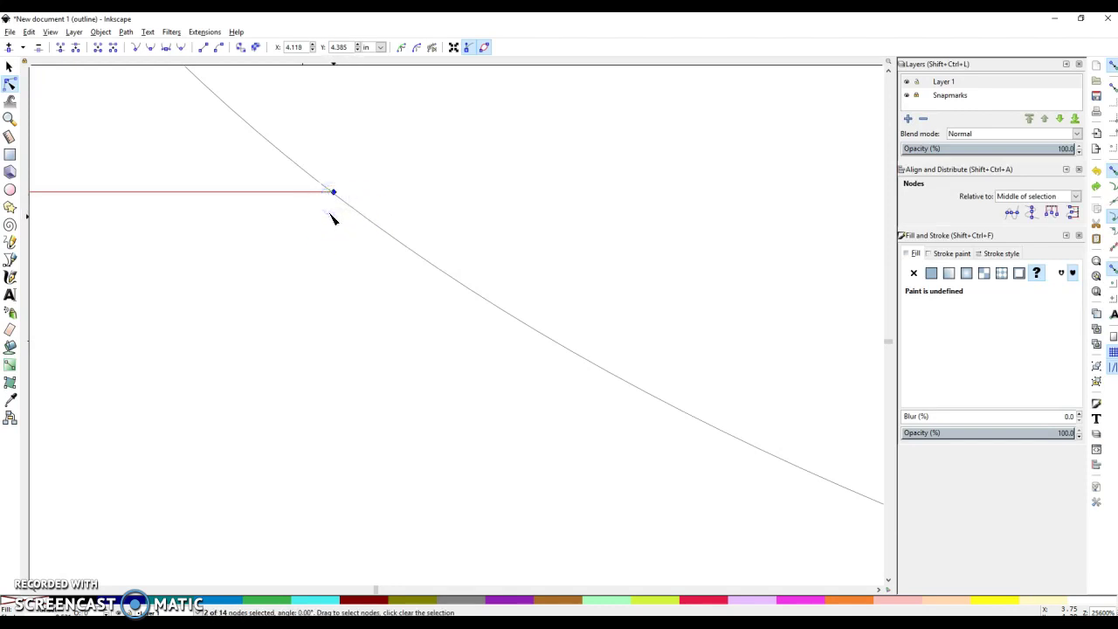
- Zoom to the fuselage curve and drag a horizontal guide from the top ruler onto it
scroll(368, 195, "down", 9, "ctrl")
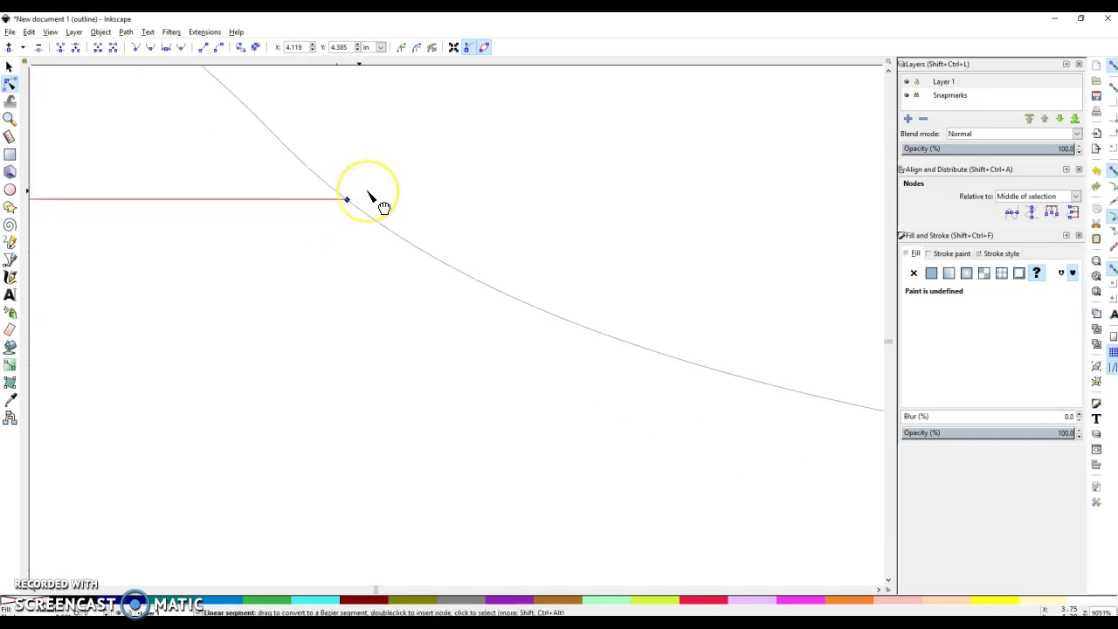
scroll(368, 194, "right", 10)
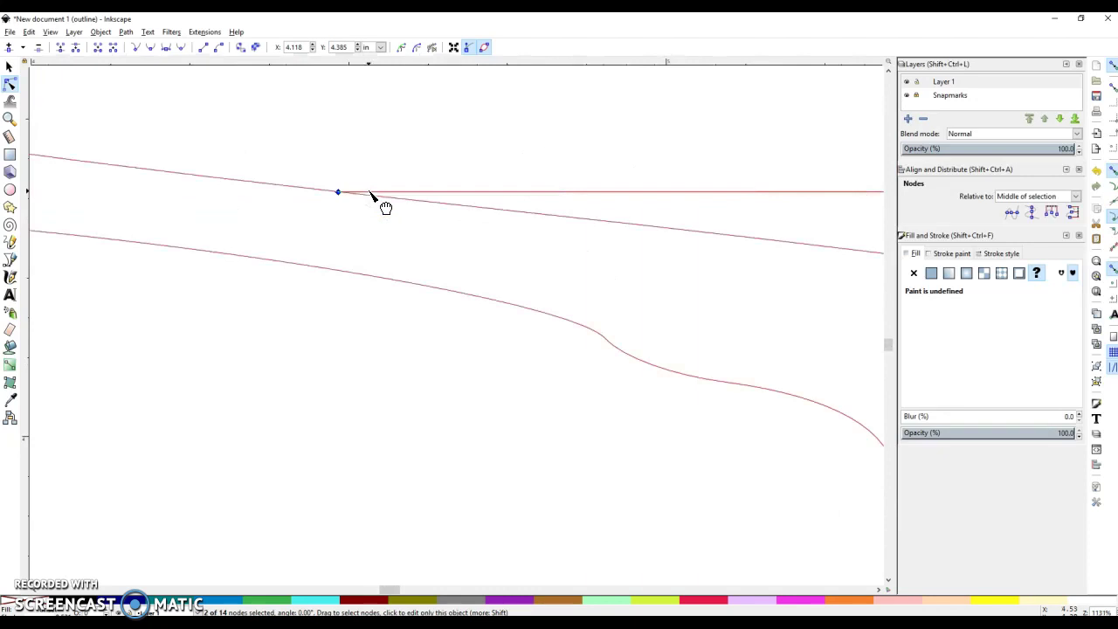
scroll(370, 194, "right", 10)
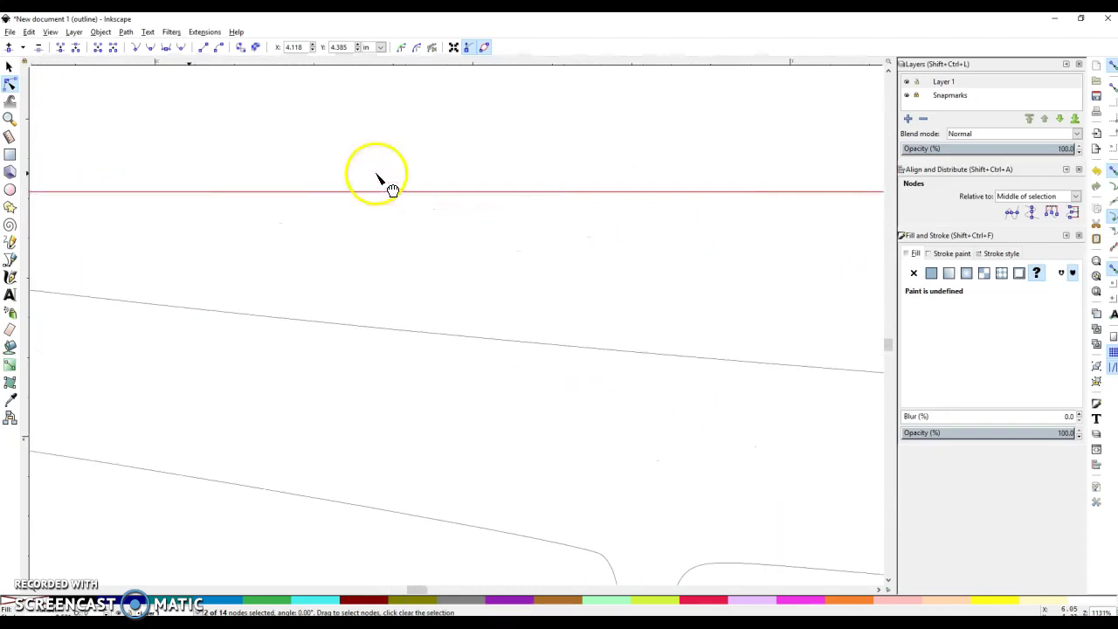
scroll(422, 225, "right", 10)
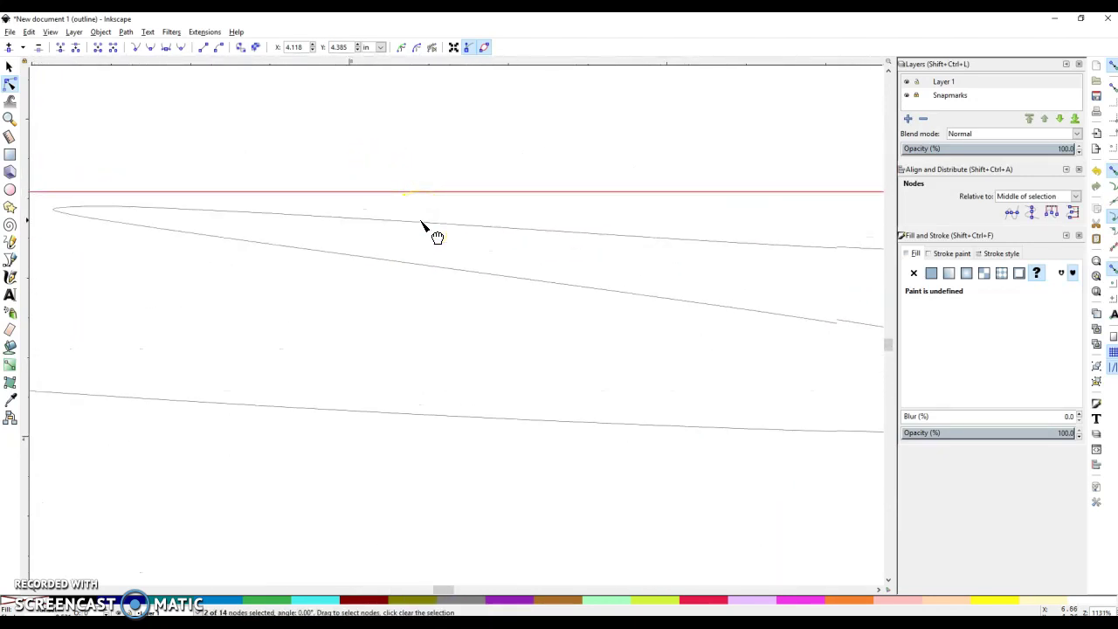
scroll(422, 226, "right", 3)
scroll(421, 201, "up", 9)
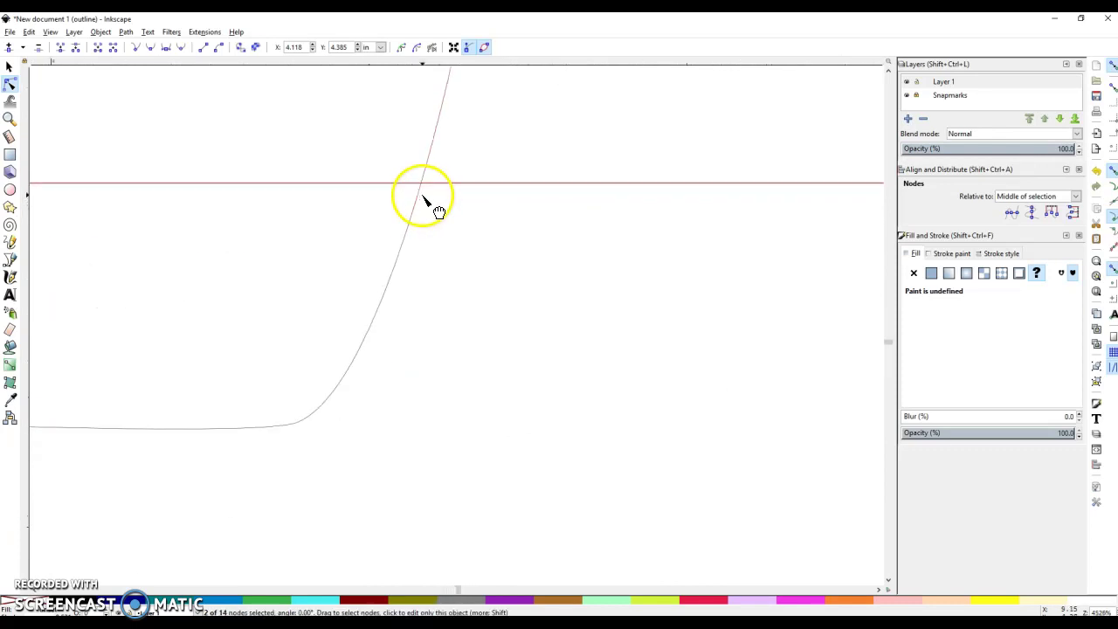
scroll(419, 165, "down", 7)
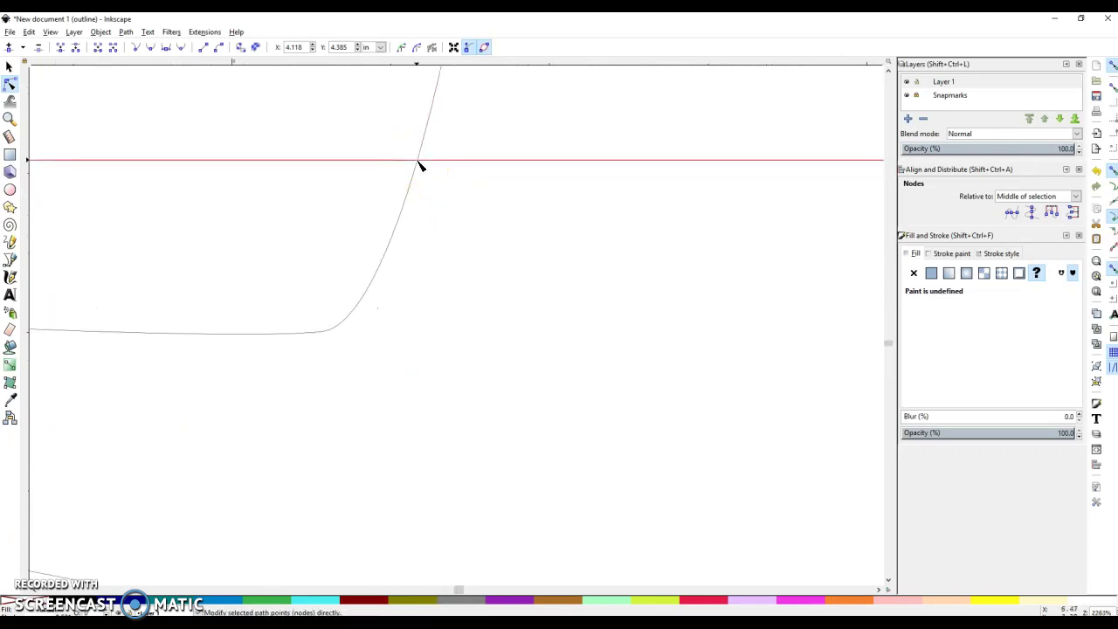
scroll(437, 218, "down", 12)
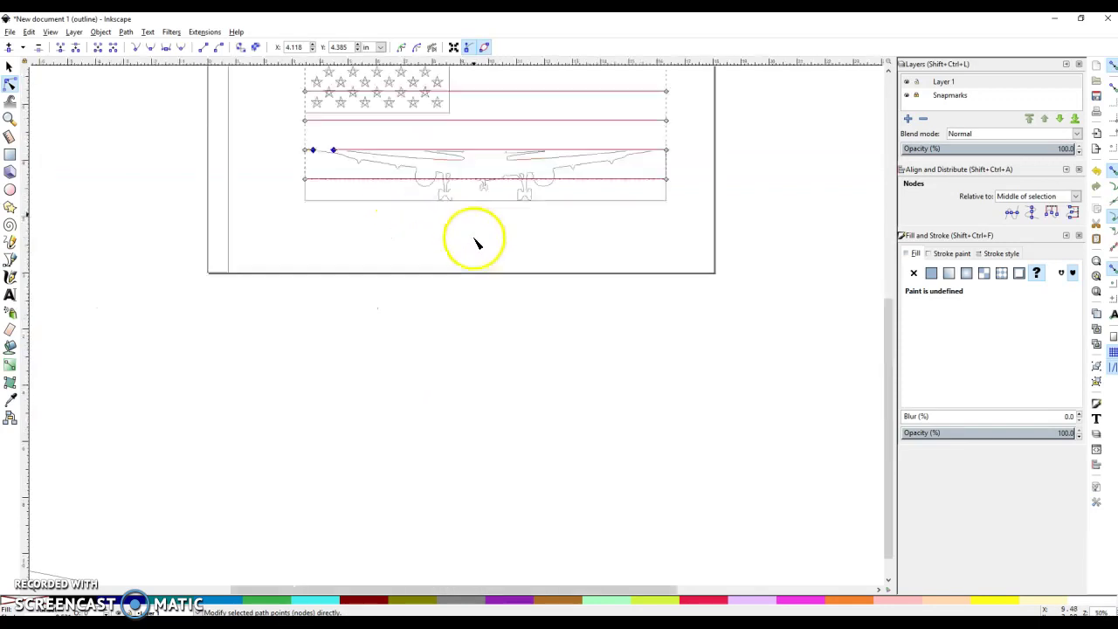
scroll(471, 242, "up", 3)
scroll(472, 245, "up", 5)
scroll(472, 288, "up", 10)
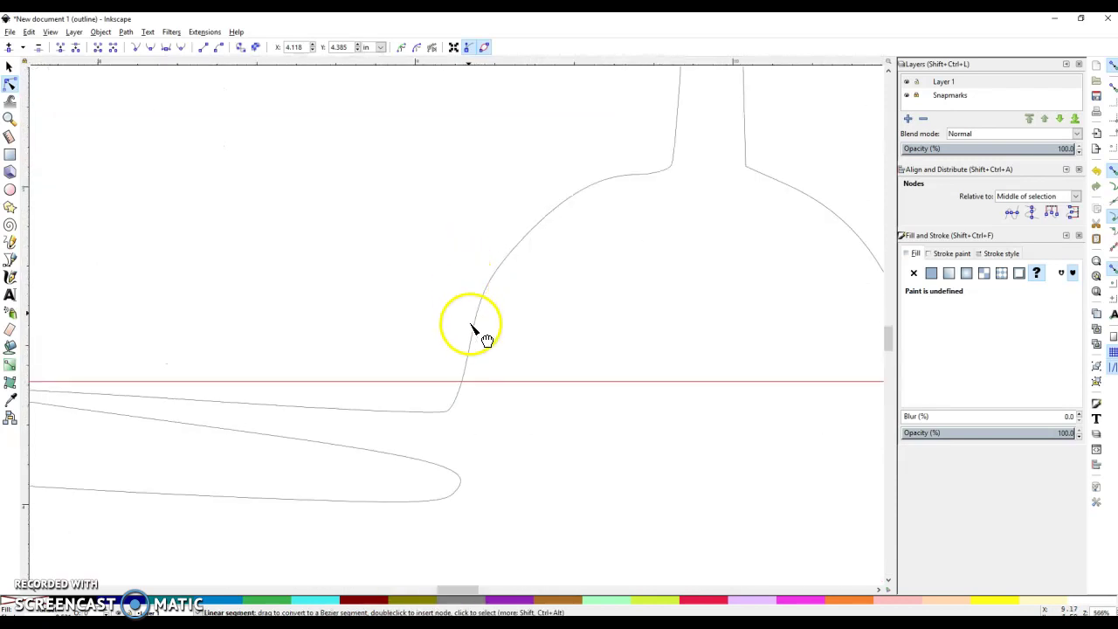
scroll(429, 224, "up", 6)
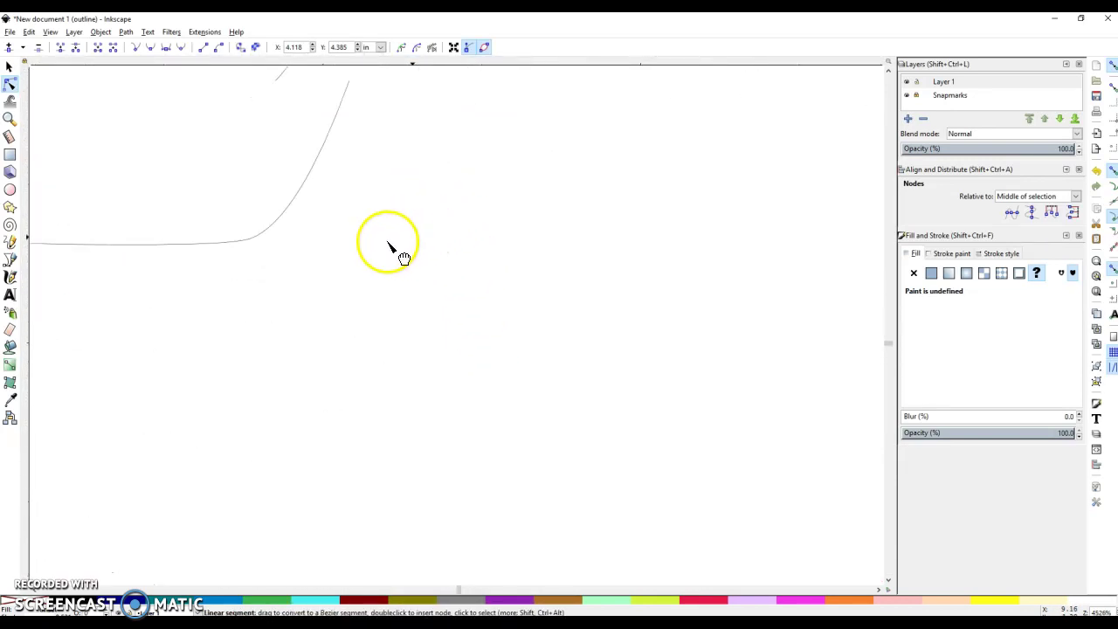
scroll(389, 194, "up", 5)
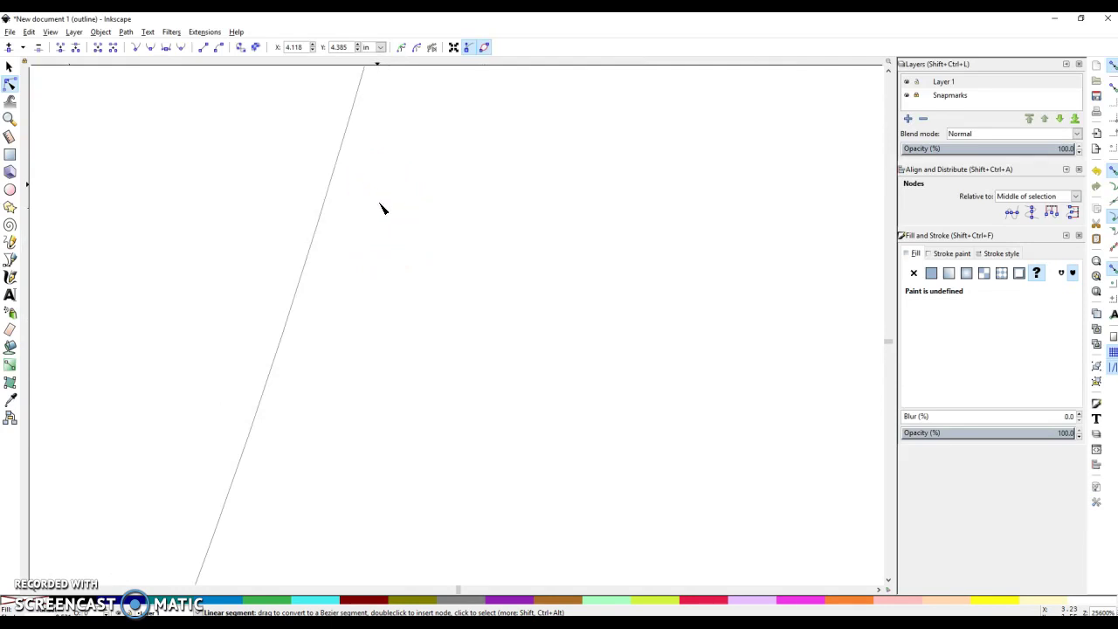
scroll(381, 208, "down", 5)
left_click_drag(381, 155, 378, 230)
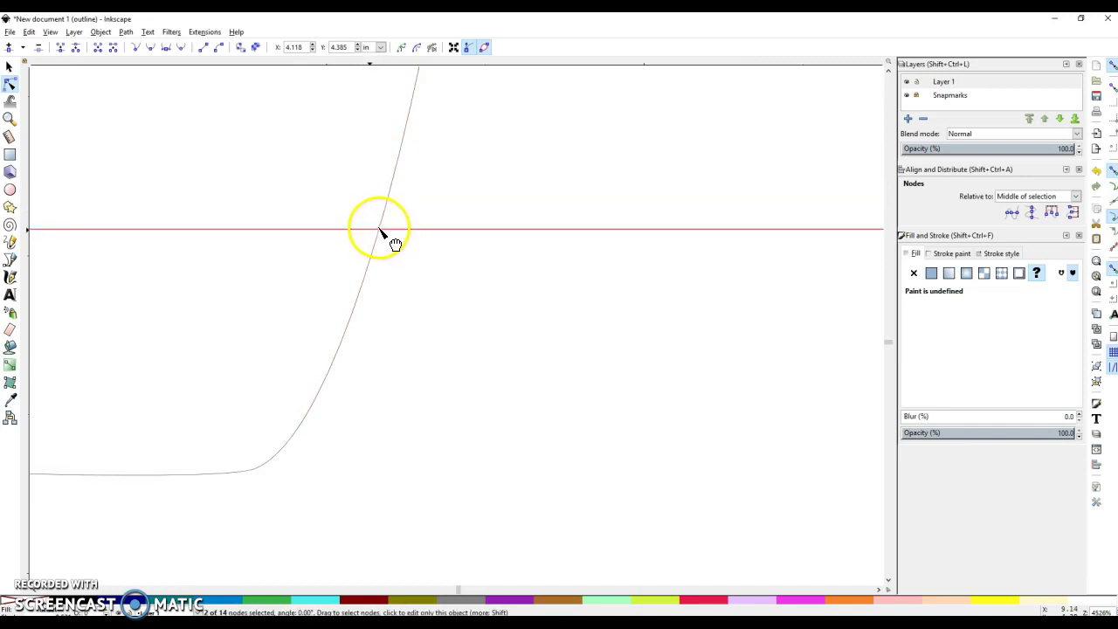
- Add nodes where both sides of the fuselage outline meet the guide
left_click(379, 231)
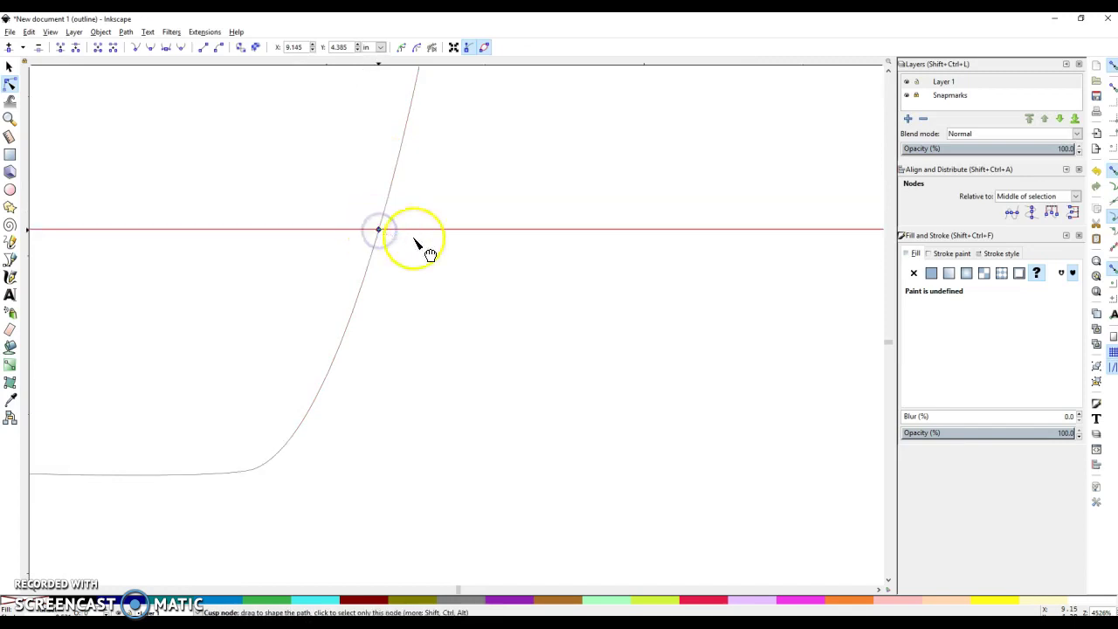
scroll(412, 242, "down", 7)
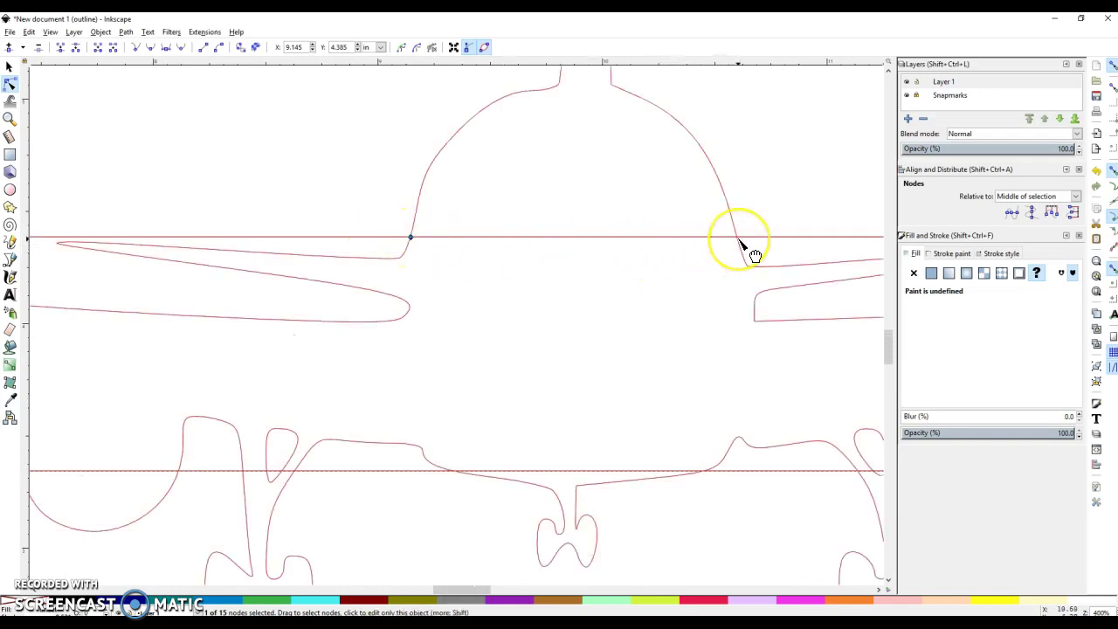
scroll(742, 248, "up", 8)
left_click(715, 212)
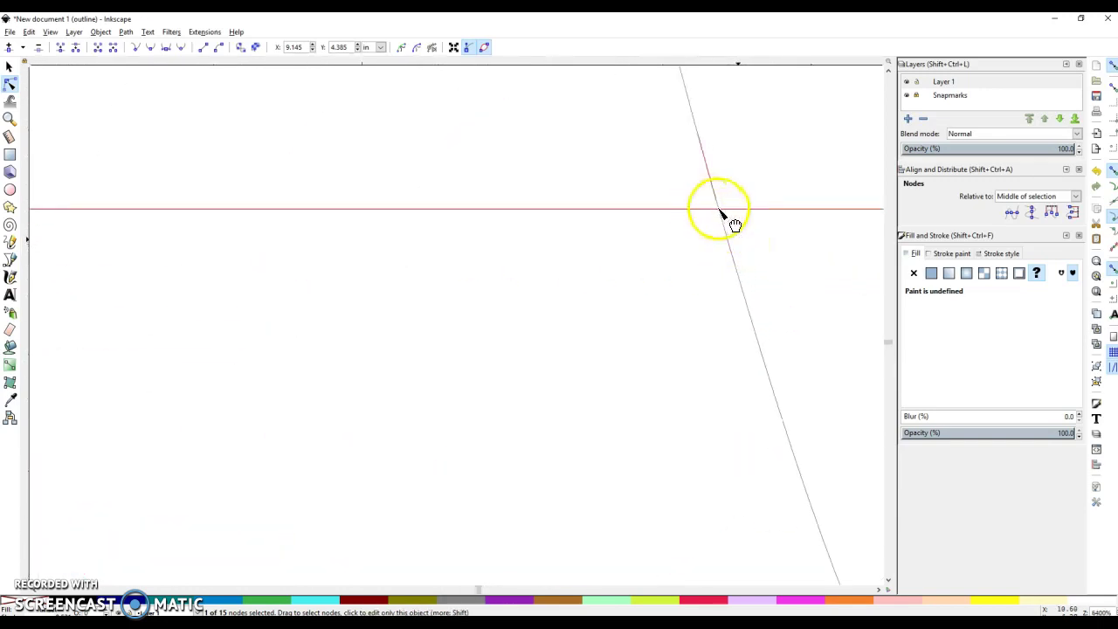
left_click(720, 213)
scroll(698, 232, "down", 10)
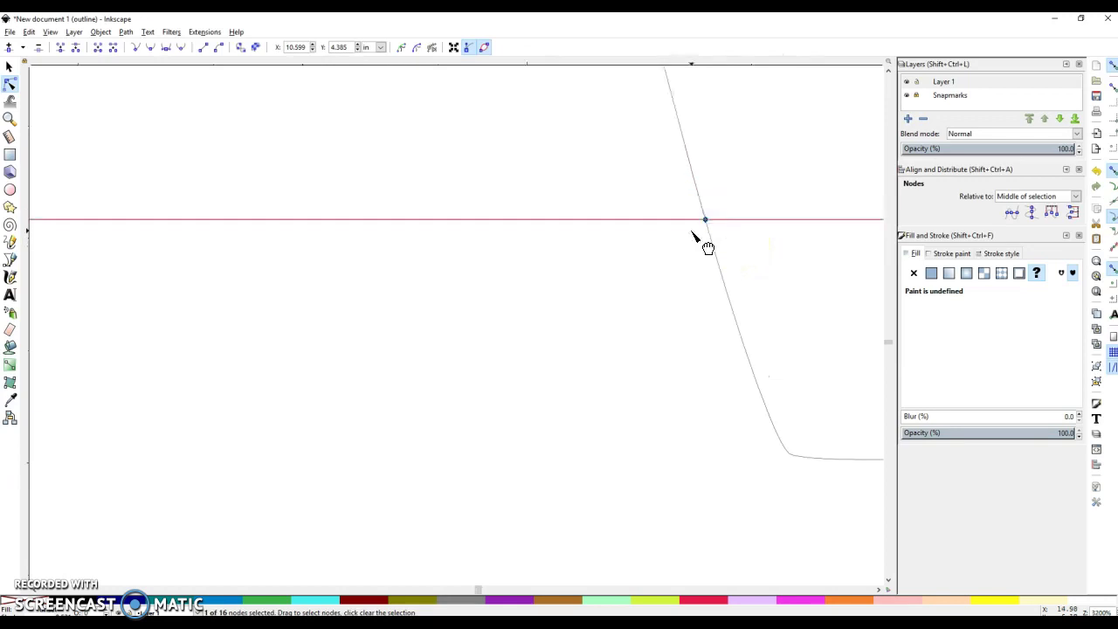
scroll(690, 234, "up", 4)
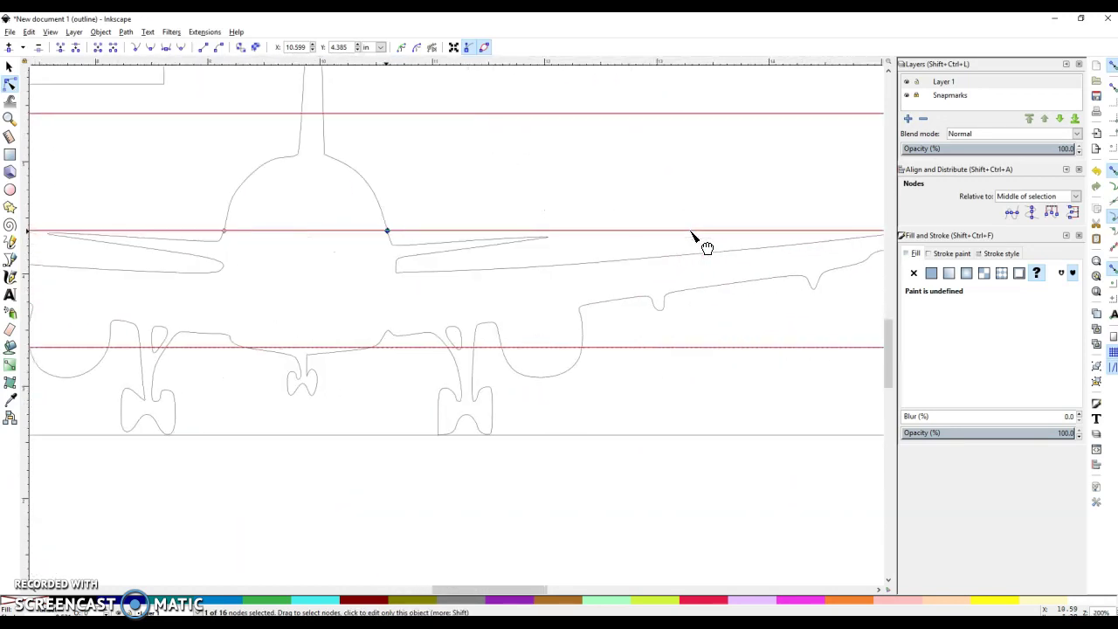
- Add a node where the right wing edge crosses the guide, then select the wing and fuselage node pairs
left_click(664, 237)
scroll(668, 242, "up", 4)
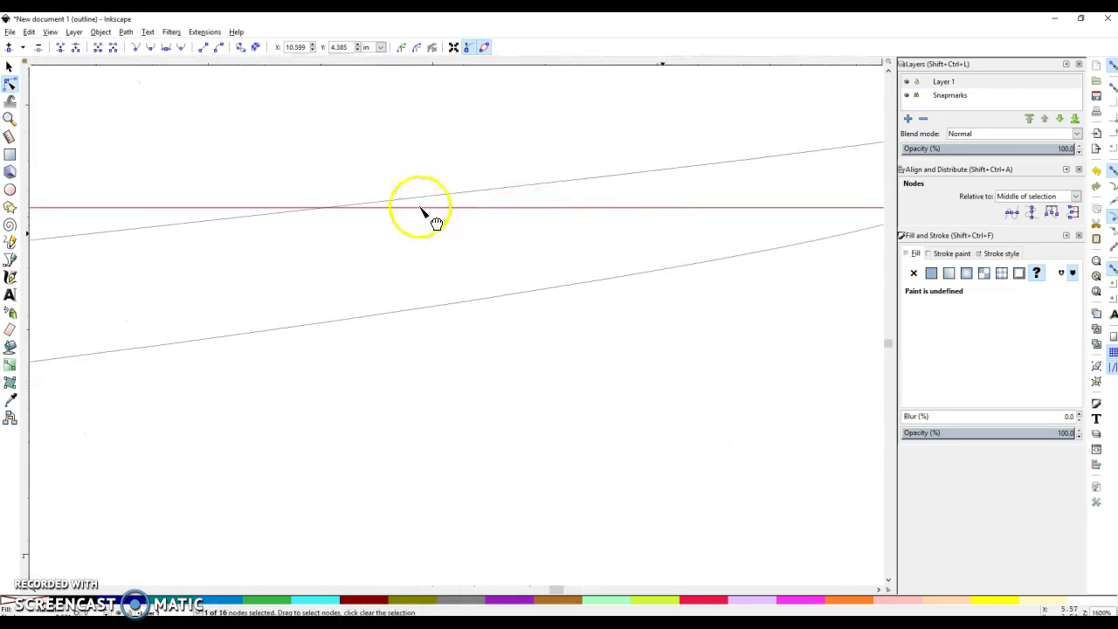
double_click(328, 211)
scroll(572, 218, "down", 2)
scroll(572, 218, "right", 4)
scroll(572, 218, "right", 1)
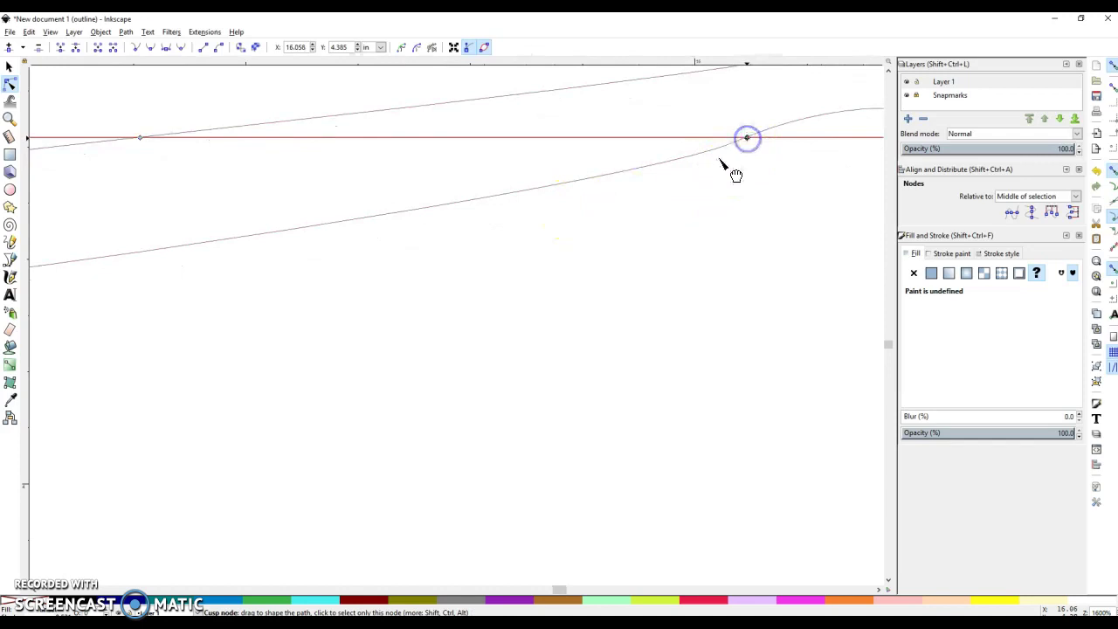
scroll(646, 193, "down", 7)
left_click(637, 192)
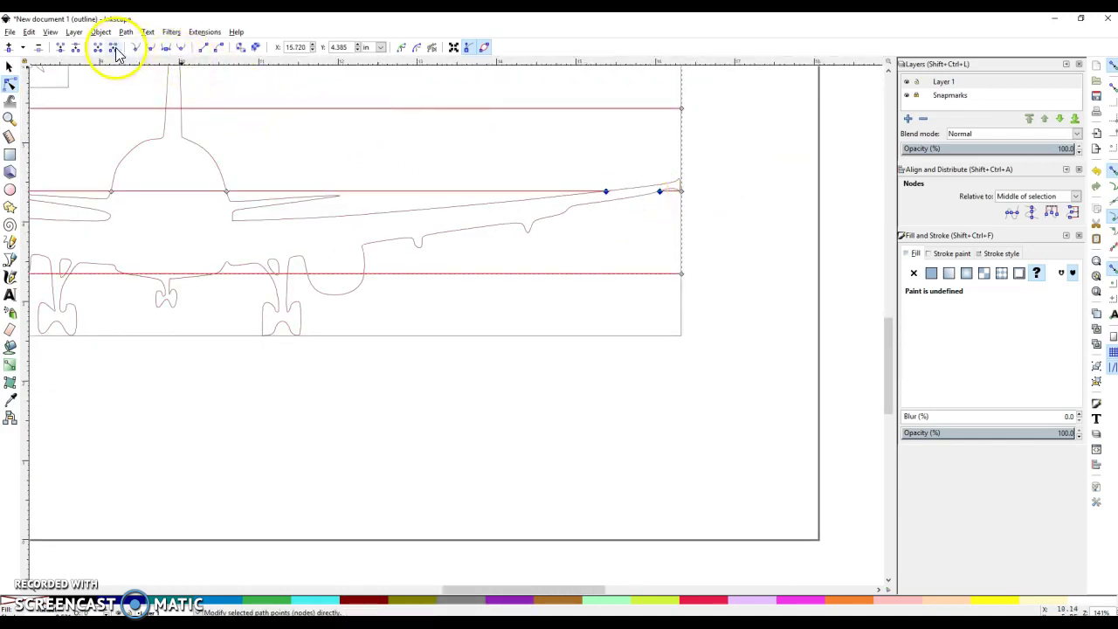
left_click(177, 189)
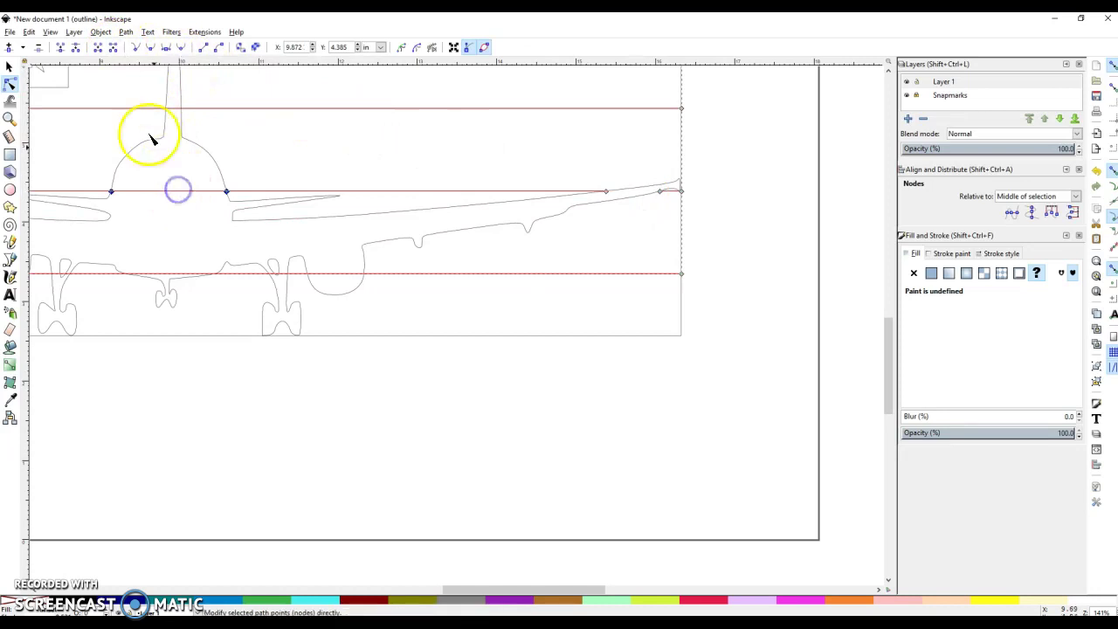
left_click(118, 46)
scroll(242, 207, "left", 7)
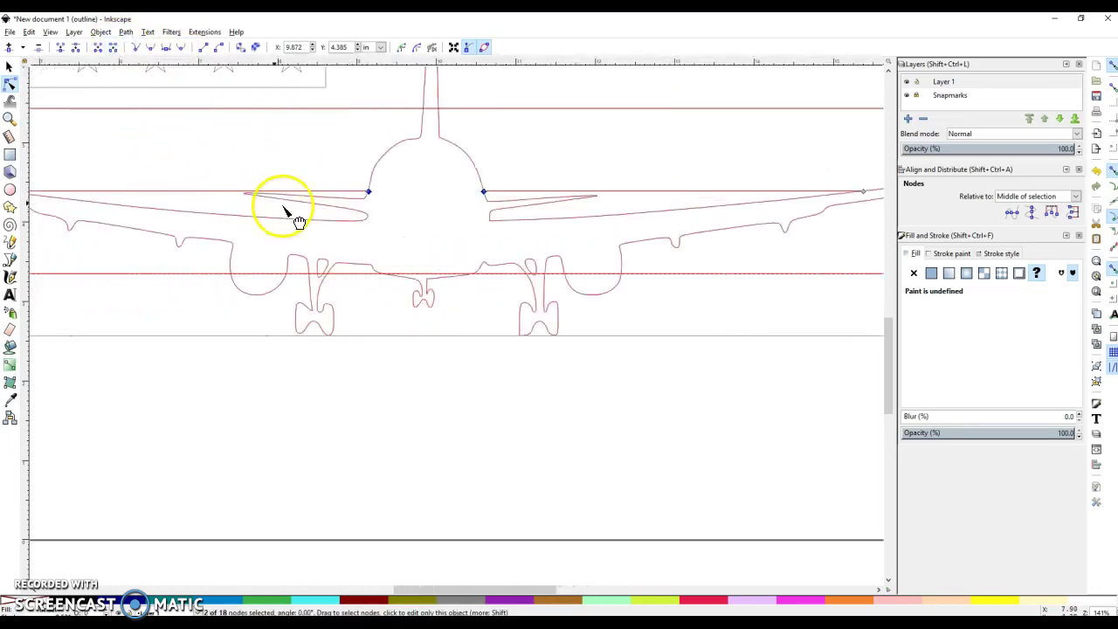
- Add a node where the engine curve crosses the guide and break the path there
left_click(444, 356)
scroll(443, 367, "left", 8)
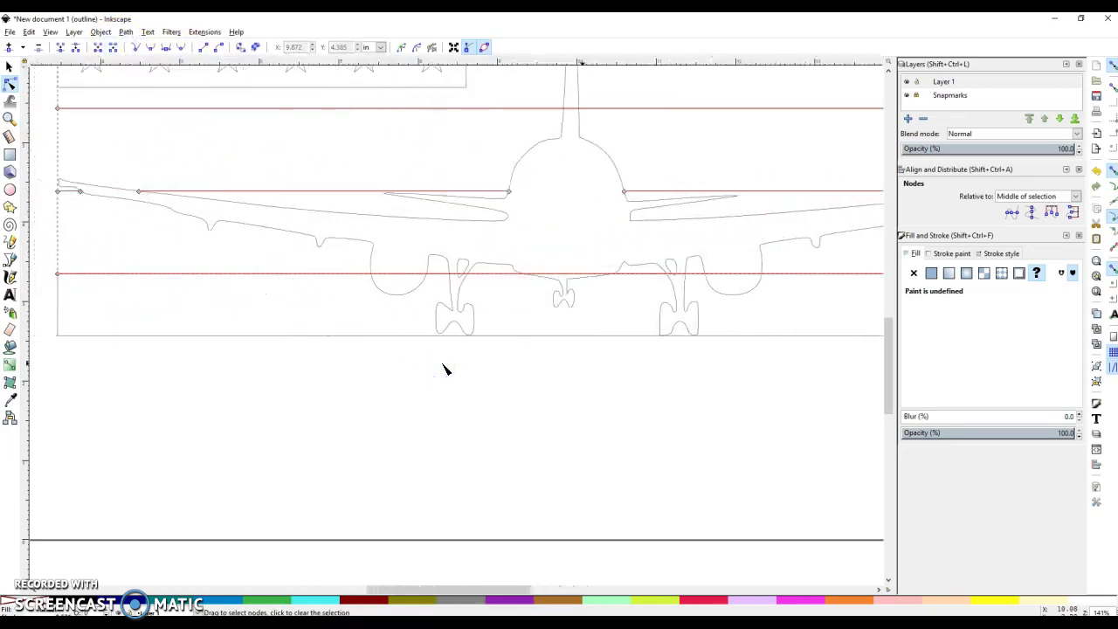
scroll(449, 332, "down", 2)
scroll(379, 283, "up", 6)
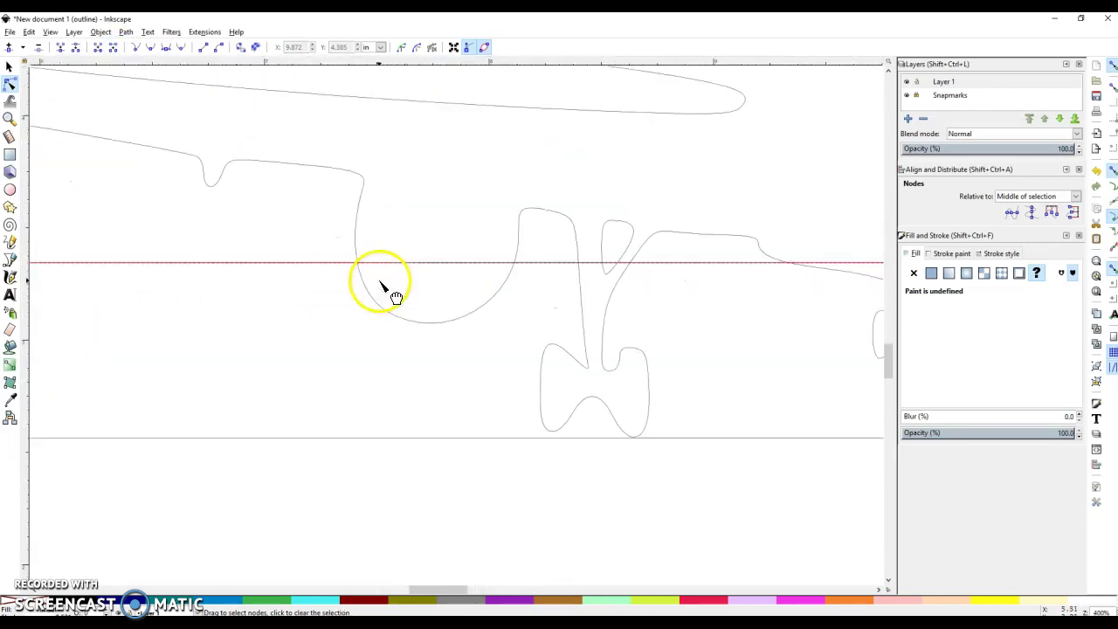
left_click(258, 185)
scroll(299, 240, "right", 10)
scroll(301, 240, "right", 3)
double_click(630, 182)
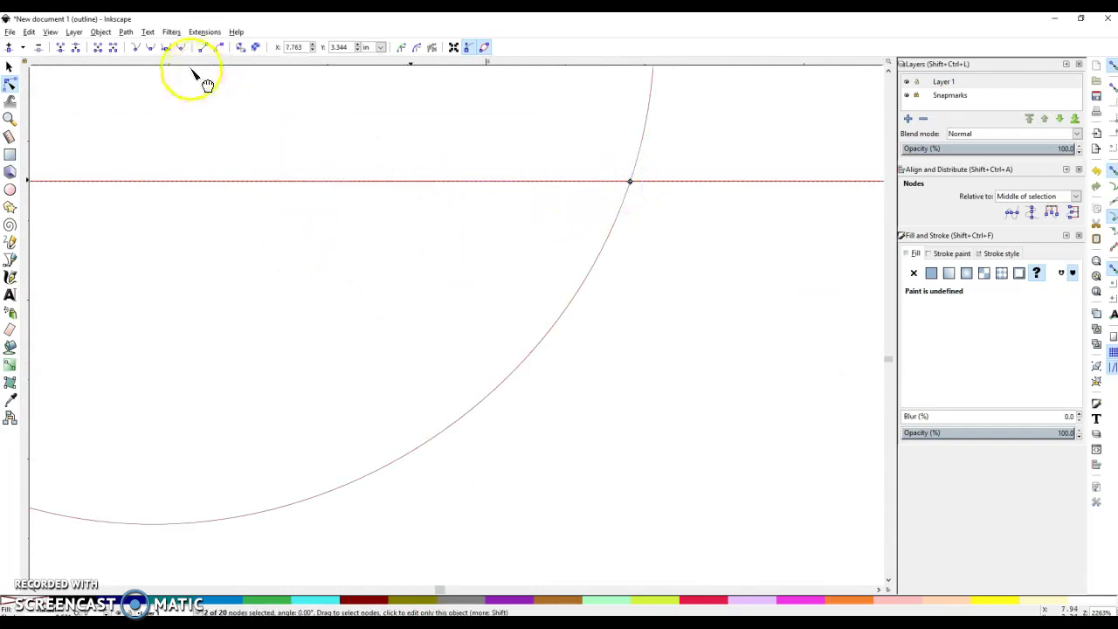
left_click(113, 47)
scroll(249, 186, "down", 3)
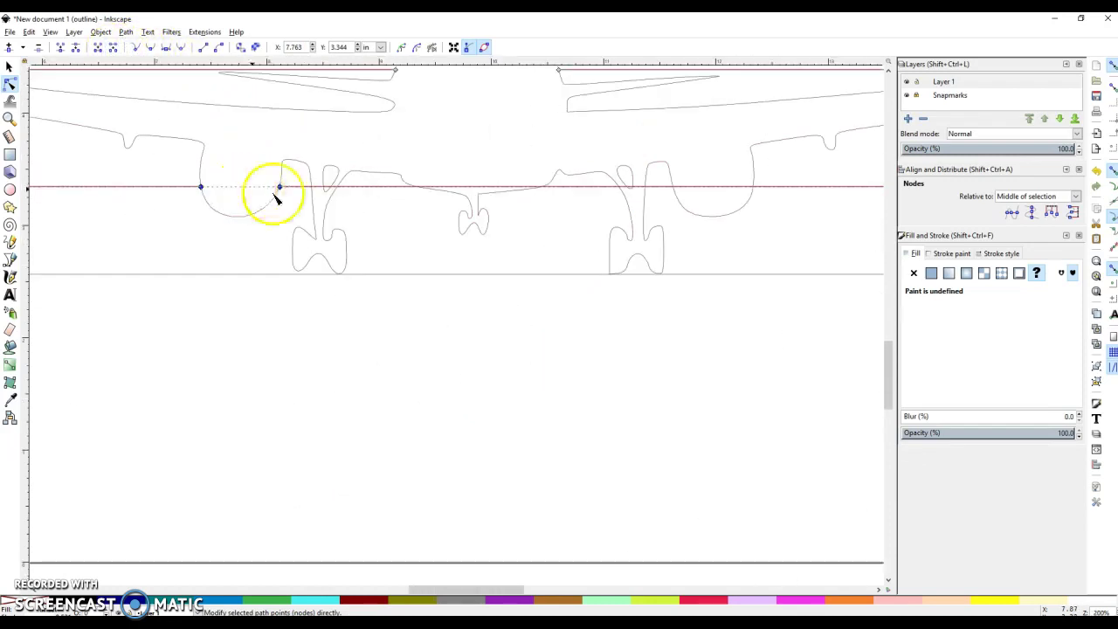
scroll(379, 194, "up", 5)
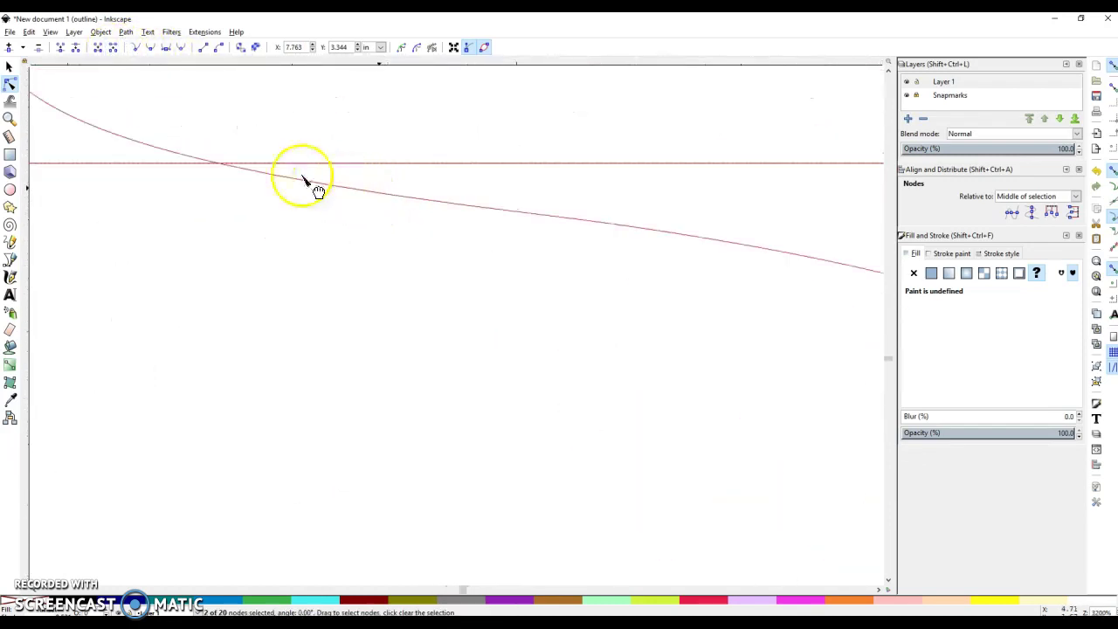
- Insert a second node on the curve at the guide and split the path at it
double_click(219, 166)
scroll(288, 210, "down", 5)
scroll(643, 209, "up", 9)
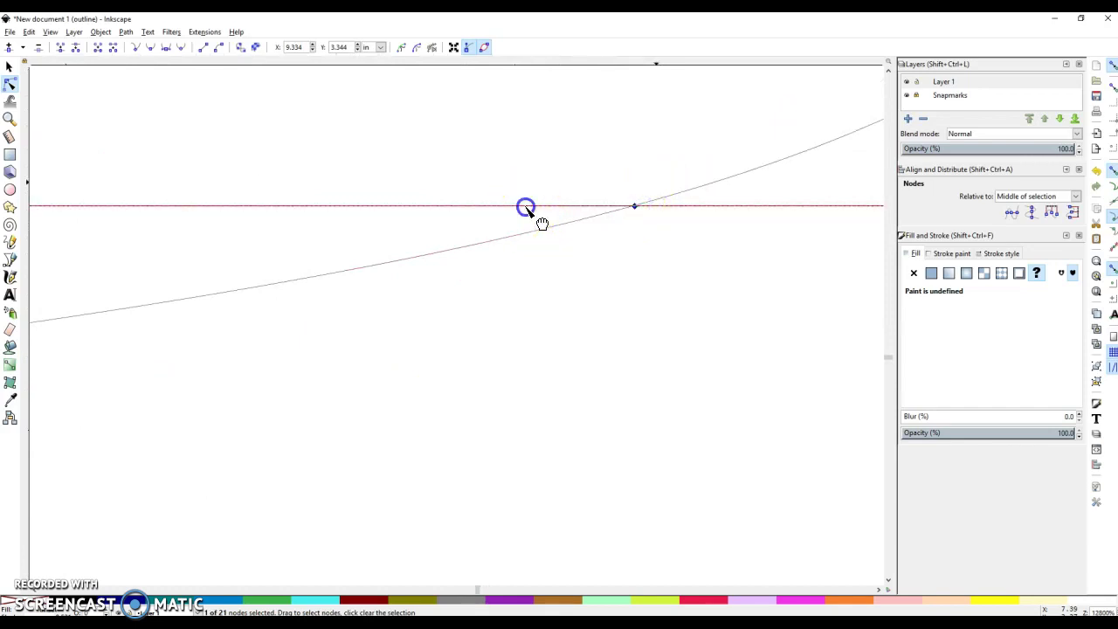
left_click(111, 47)
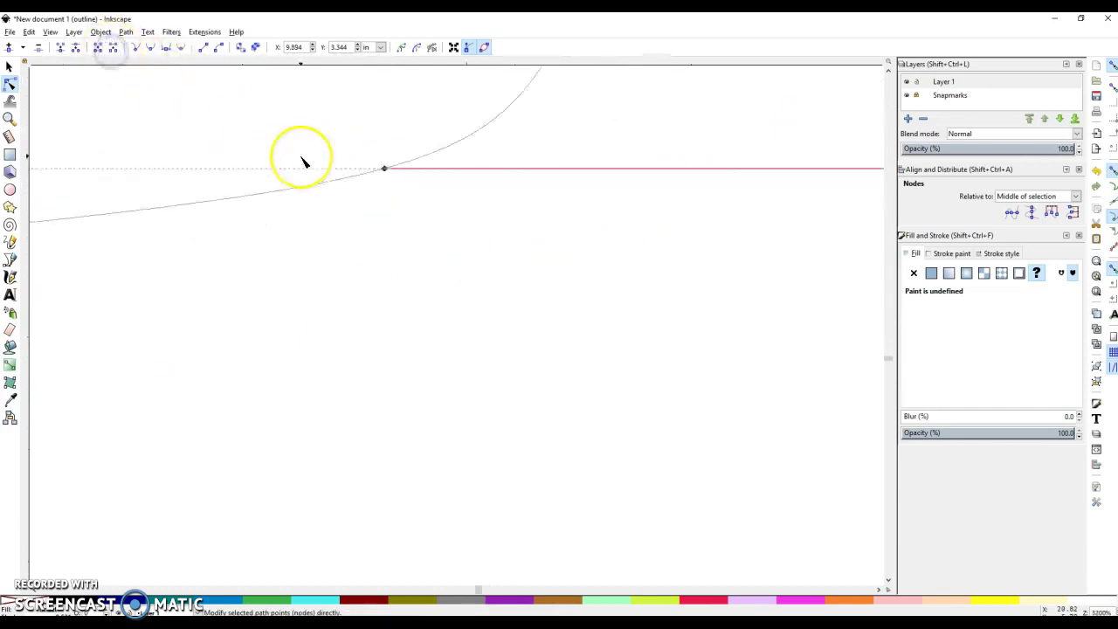
scroll(301, 164, "down", 7)
scroll(398, 169, "up", 6)
- Select the guide nodes on the U-curve and line, and delete the segment between them
left_click(429, 175)
left_click(778, 176, "shift")
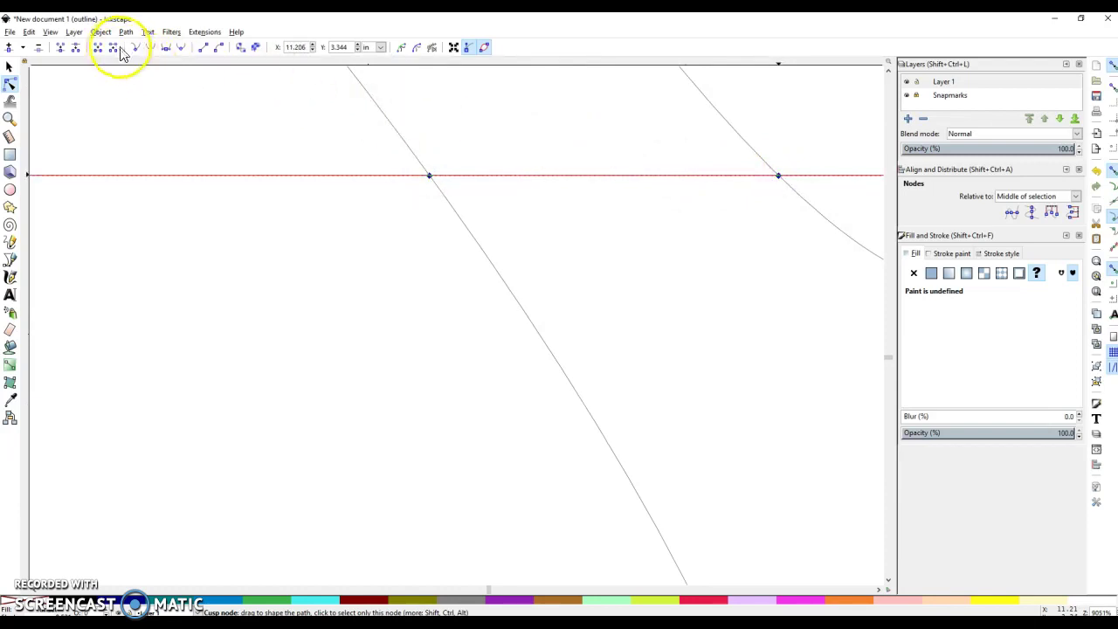
scroll(441, 167, "right", 15)
scroll(441, 168, "right", 5)
left_click(295, 172)
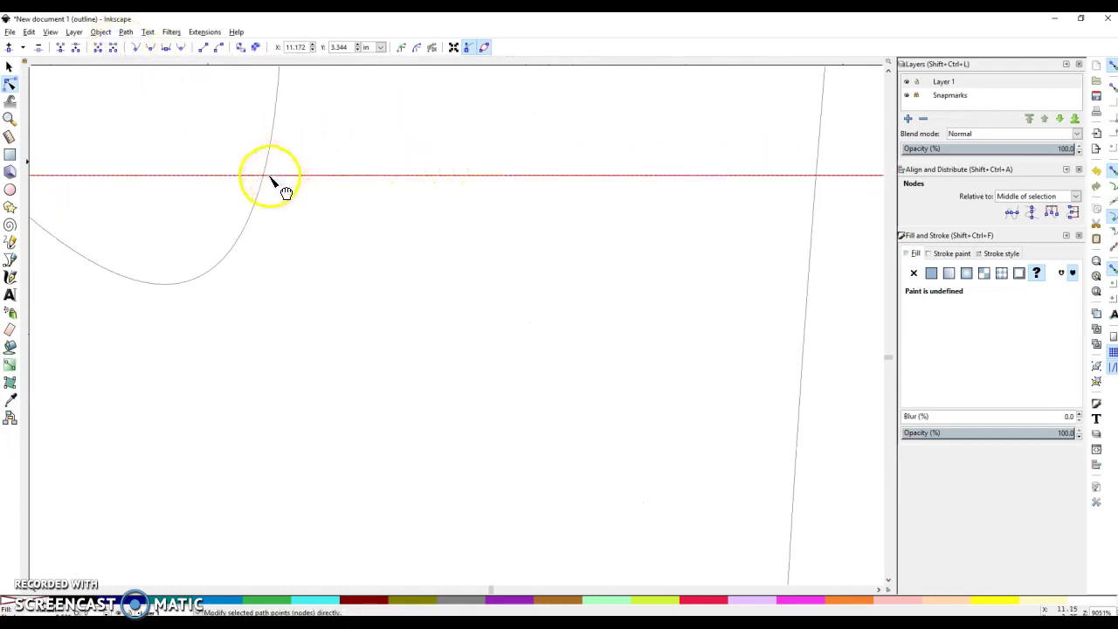
left_click(818, 175)
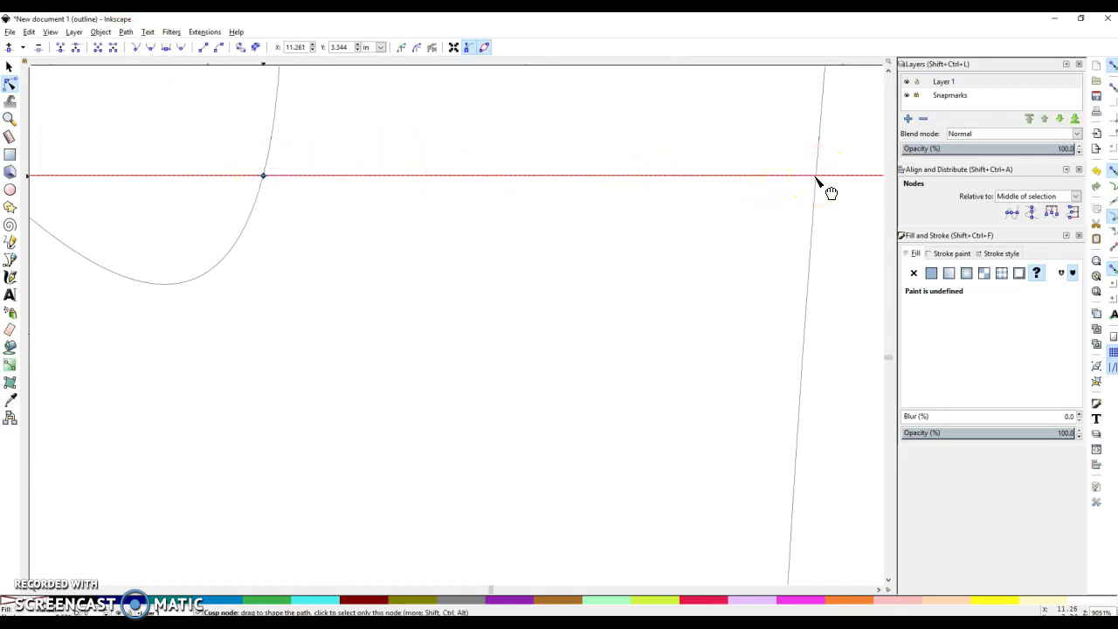
left_click(597, 178)
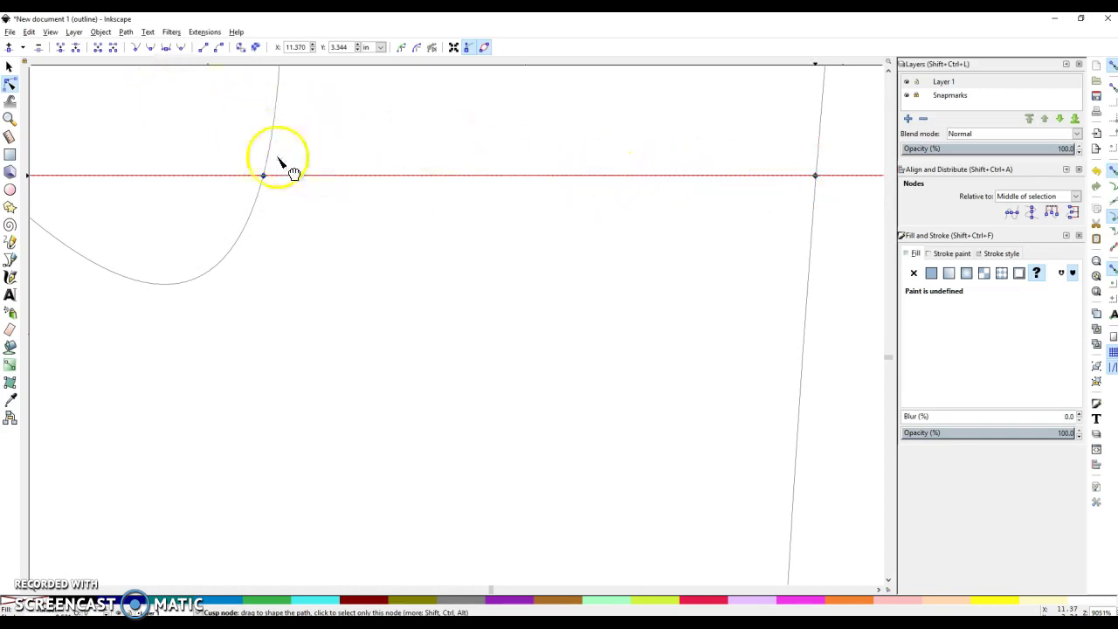
left_click(113, 49)
scroll(206, 138, "down", 5)
scroll(342, 190, "down", 5)
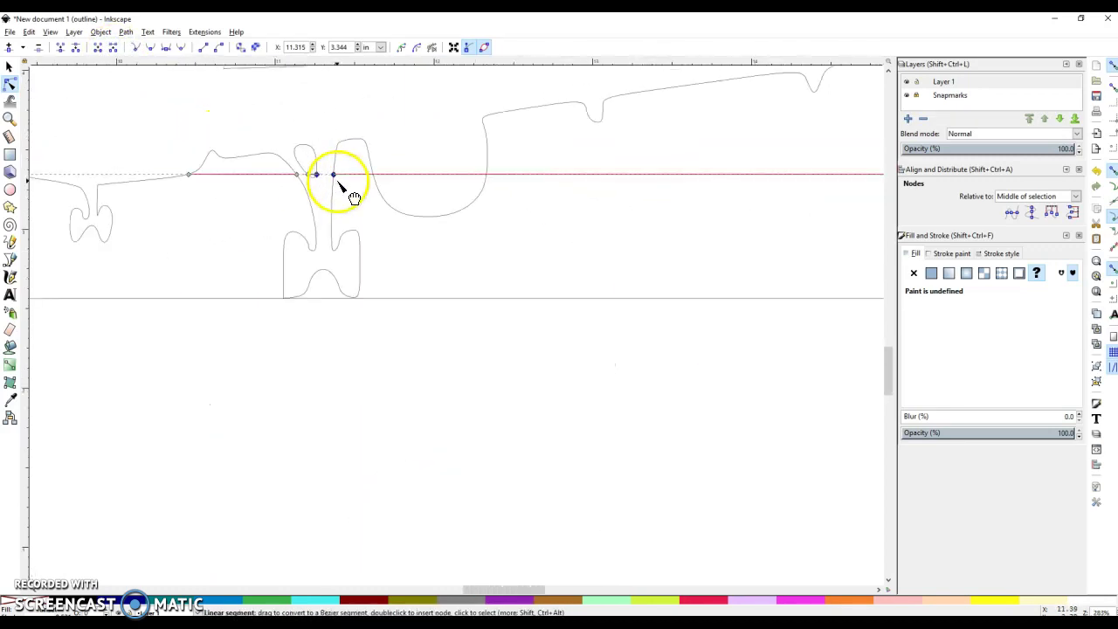
scroll(417, 188, "up", 5)
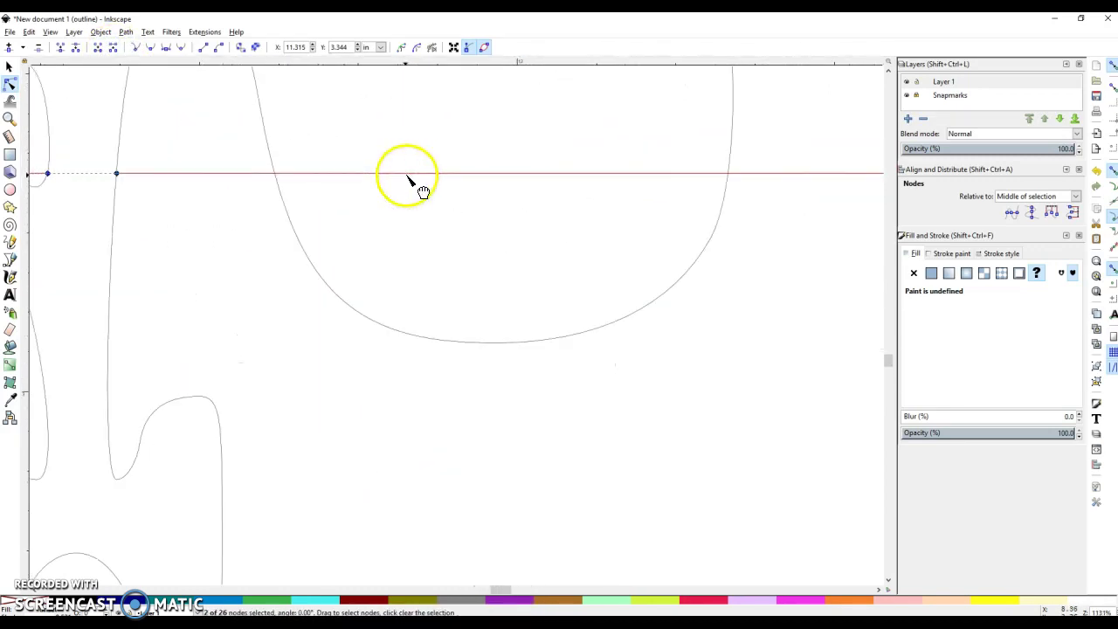
- Add two nodes where the outline crosses the guide and remove the segment between them
double_click(275, 175)
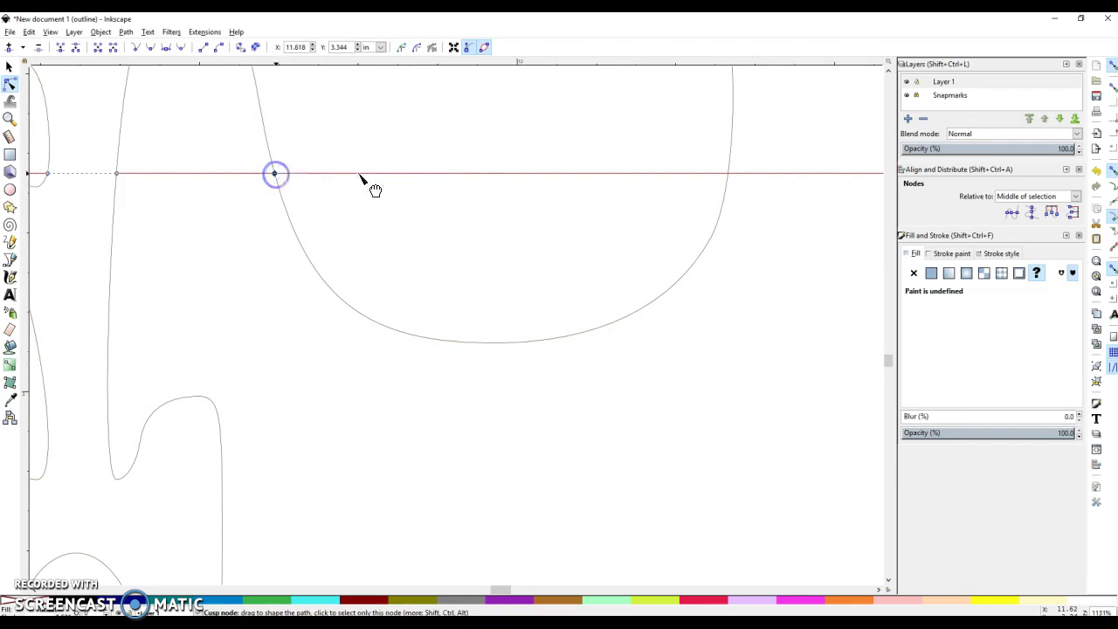
double_click(729, 176)
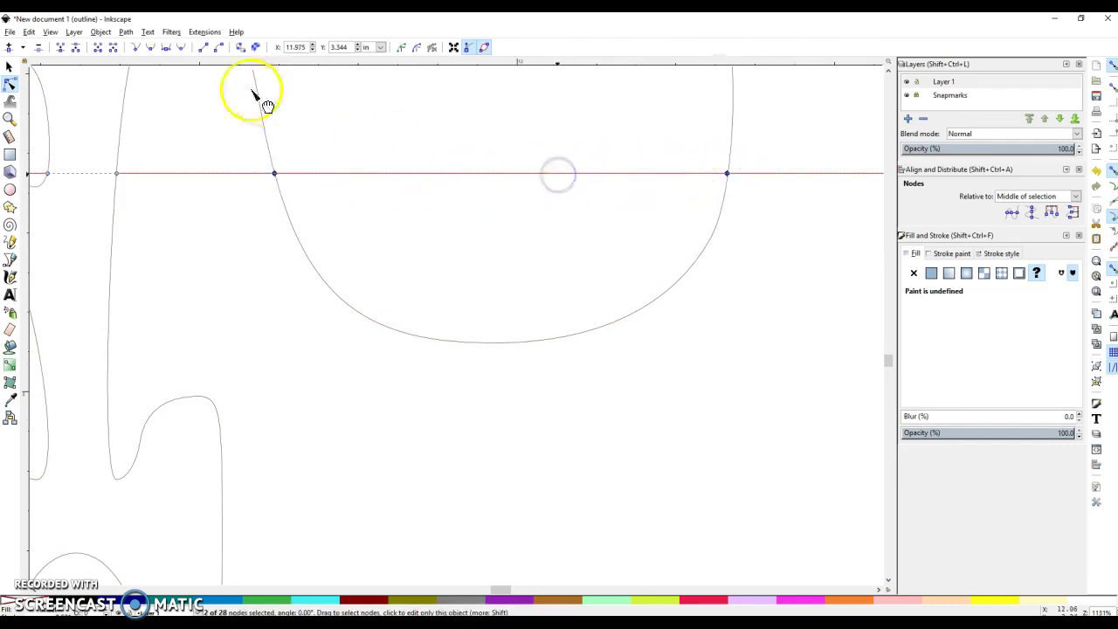
left_click(113, 47)
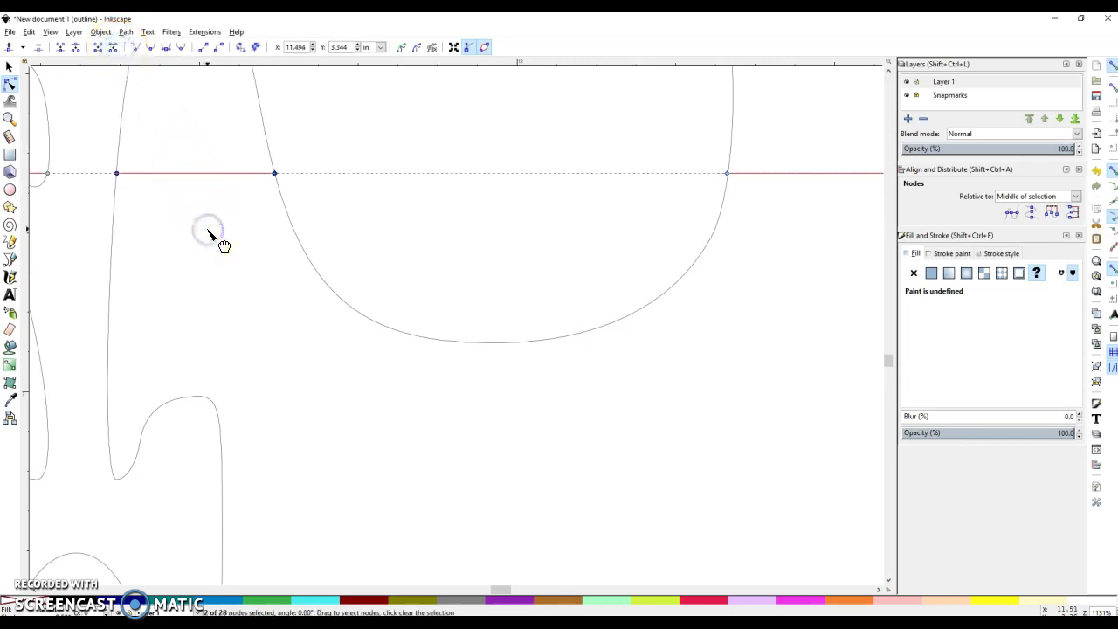
scroll(212, 237, "down", 8)
- Add a node on the right fin edge at the upper guide and break the fin outline there
scroll(251, 197, "left", 3)
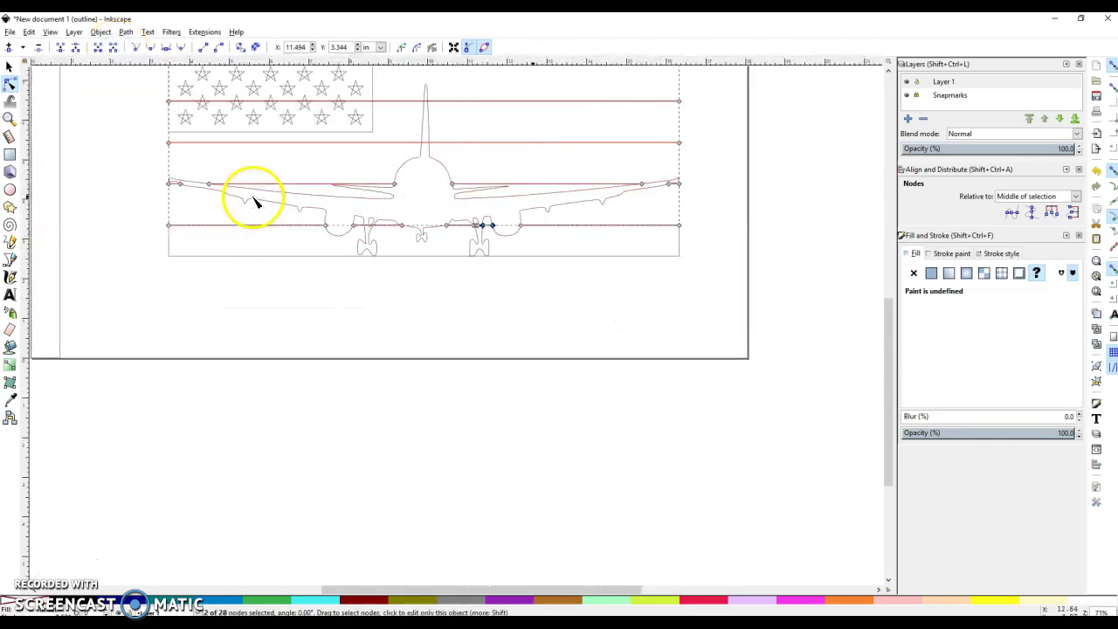
scroll(427, 142, "up", 1)
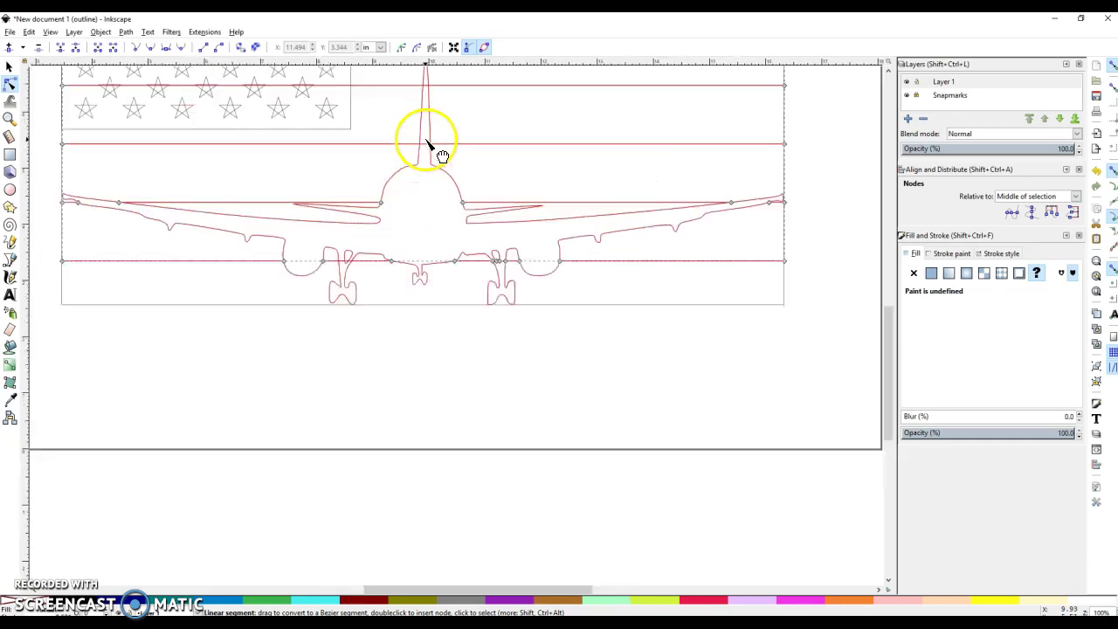
scroll(427, 142, "up", 6)
left_click(382, 177)
double_click(468, 178)
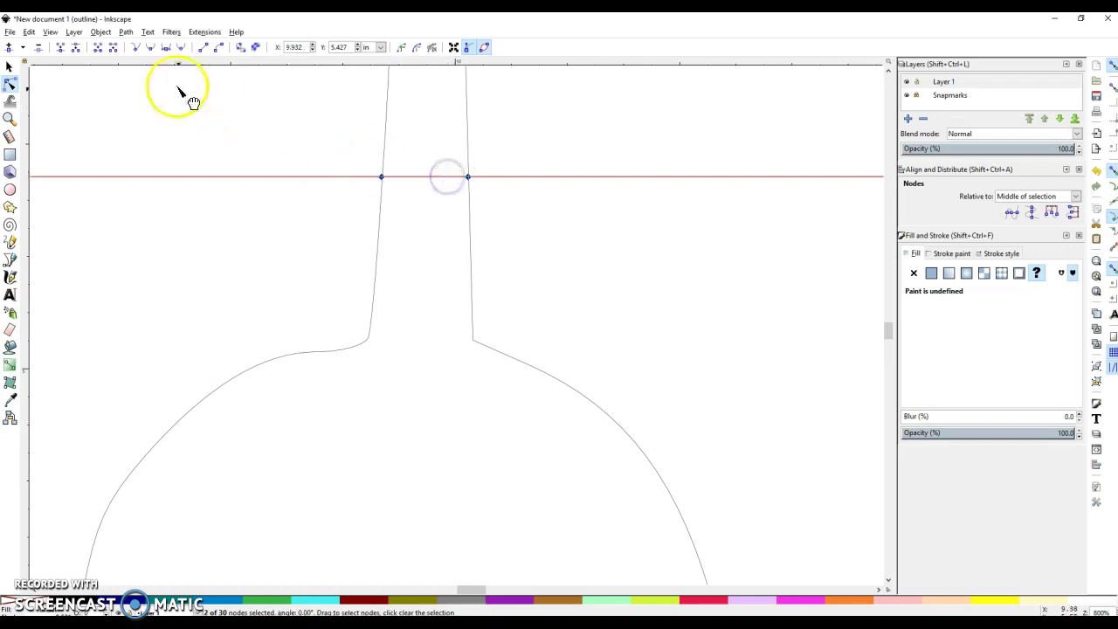
left_click(112, 47)
scroll(339, 176, "up", 10)
scroll(341, 177, "down", 8)
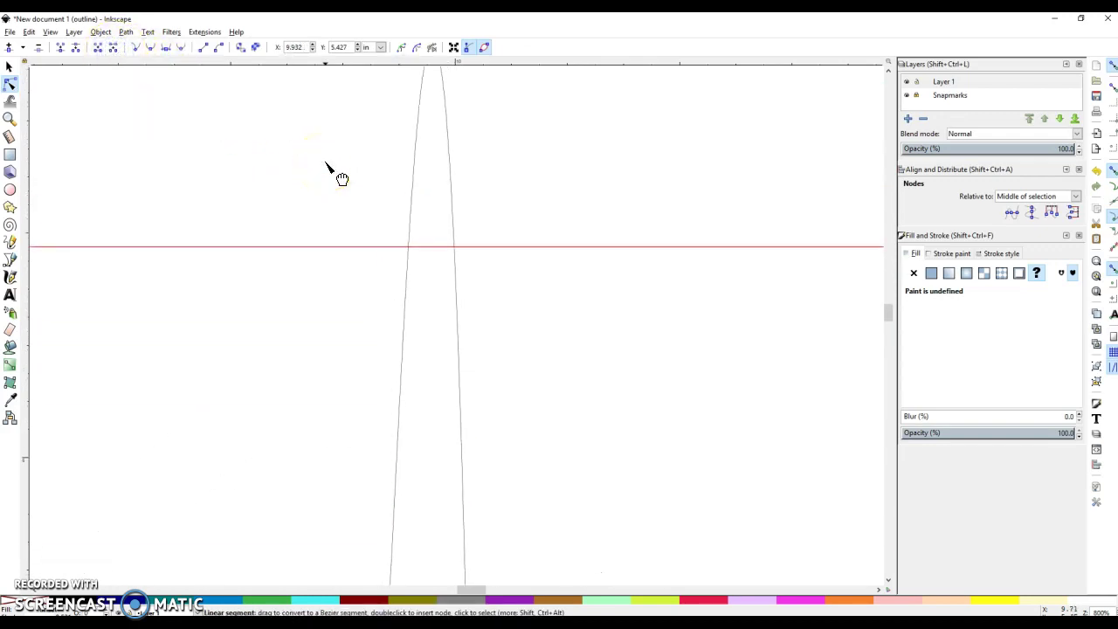
- Add nodes on both fin edges at the next guide and break the fin outline at them
left_click(410, 227)
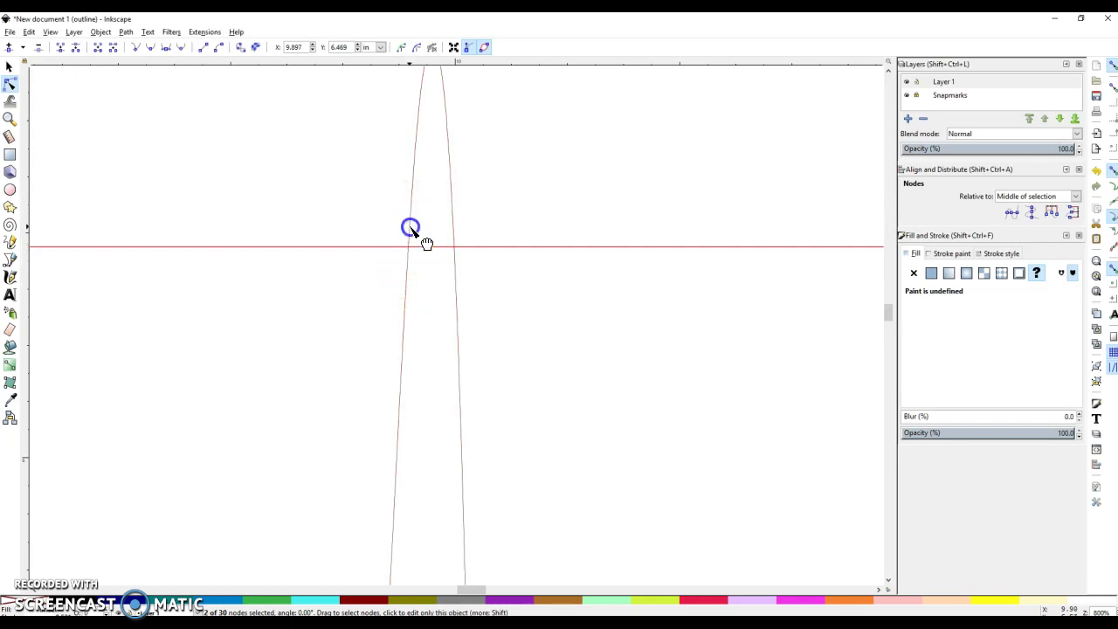
left_click(412, 199)
left_click(451, 208)
left_click(408, 275)
double_click(409, 248)
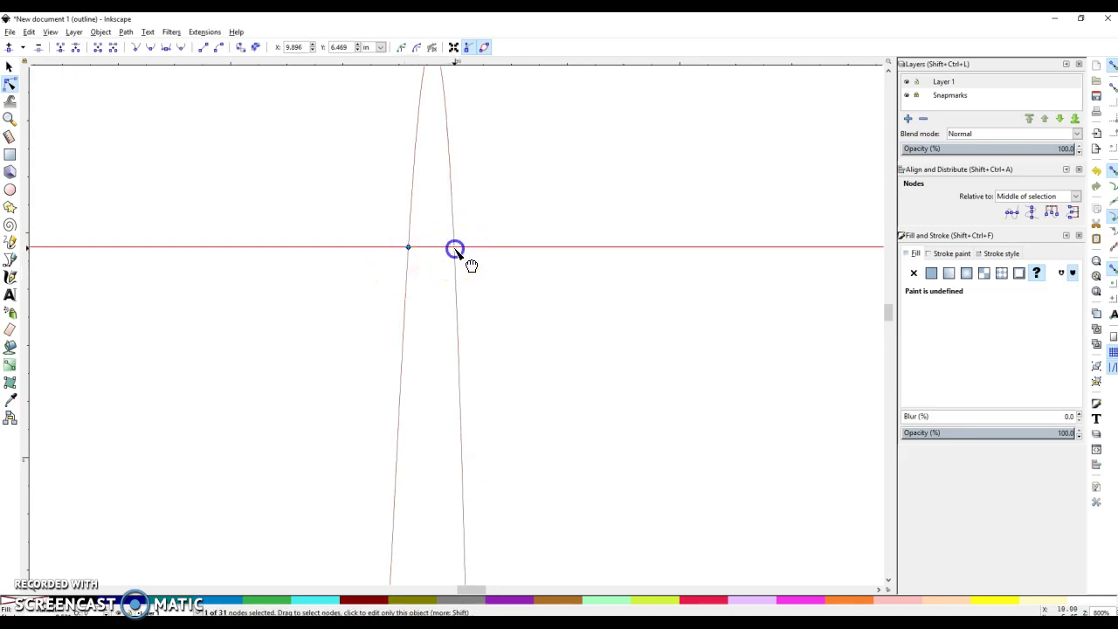
double_click(453, 248)
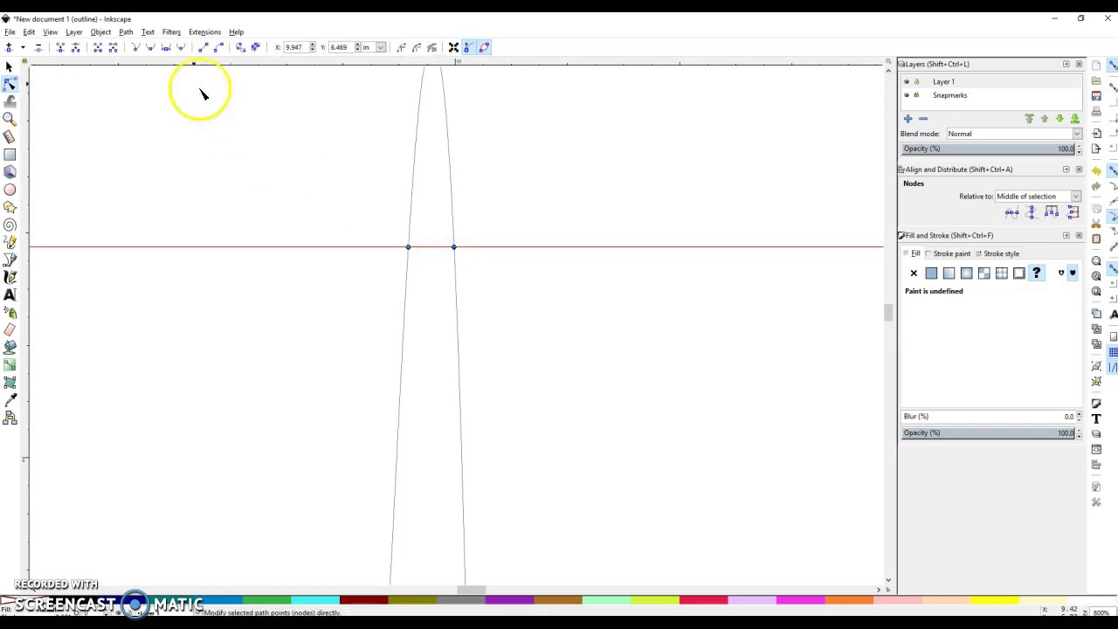
left_click(110, 47)
scroll(209, 158, "down", 5)
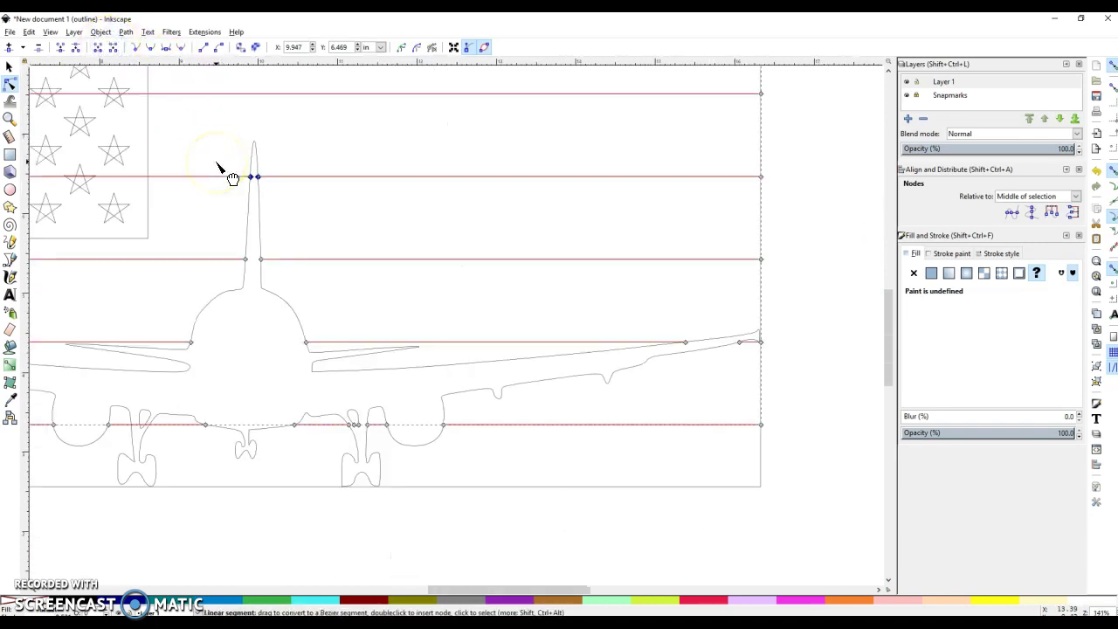
scroll(229, 174, "down", 3)
scroll(169, 169, "up", 1)
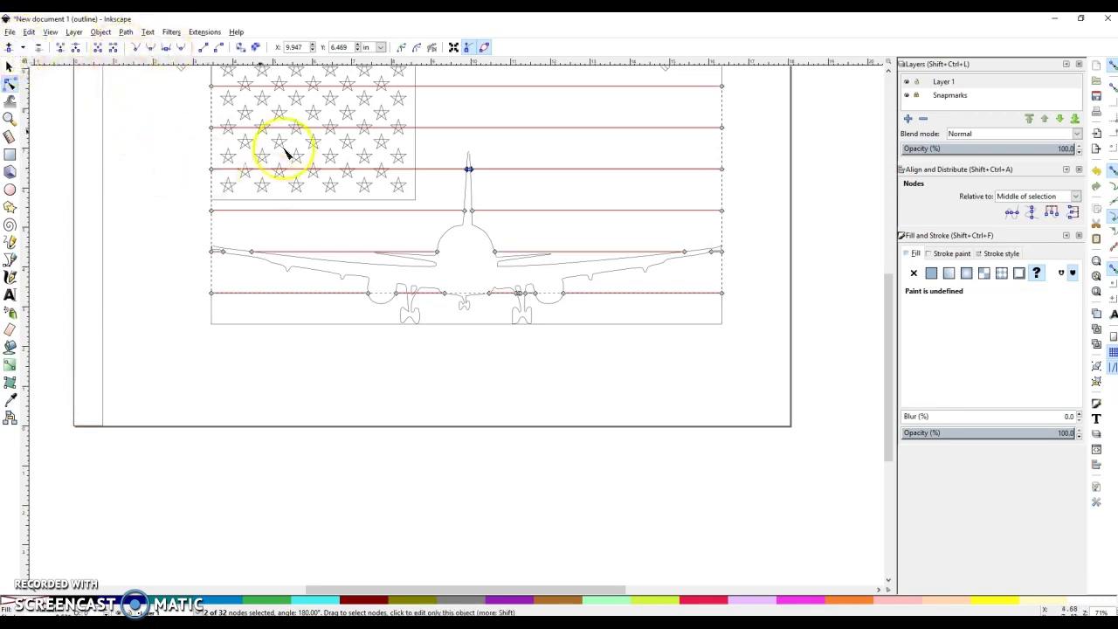
- Deselect everything and set the display mode back to Normal to see the full-colour flag
left_click(11, 66)
scroll(122, 204, "up", 3)
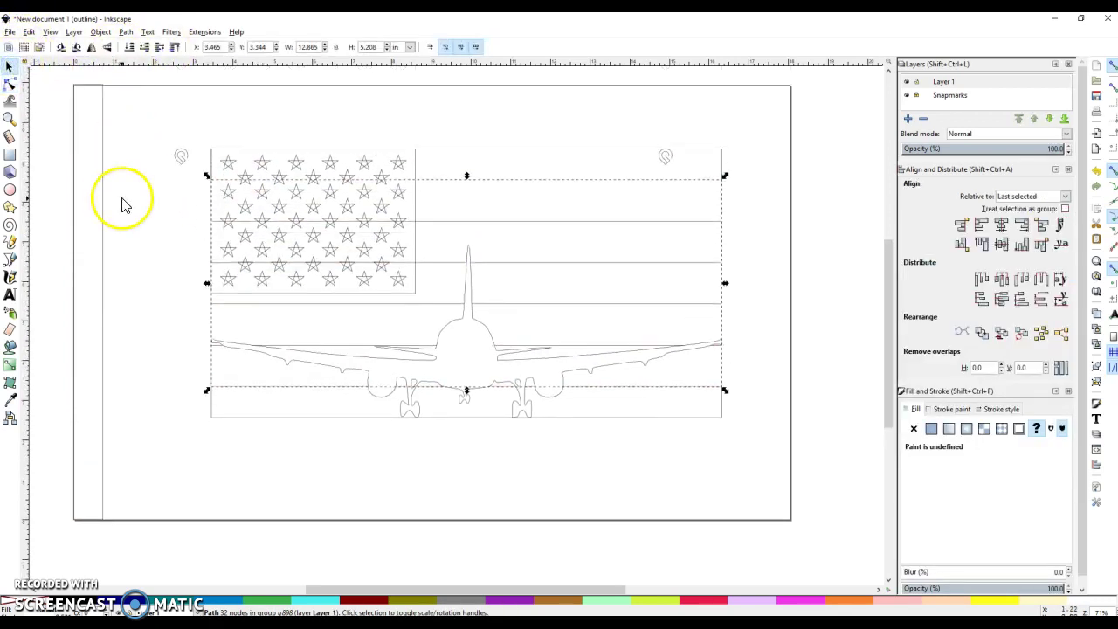
left_click(456, 469)
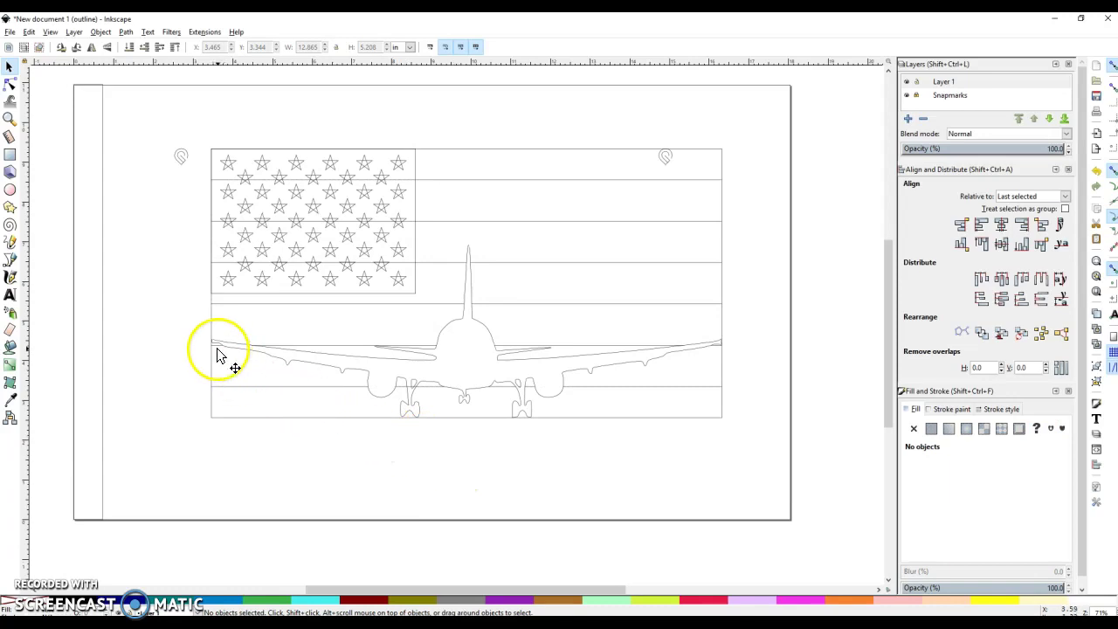
left_click(51, 33)
mouse_move(75, 56)
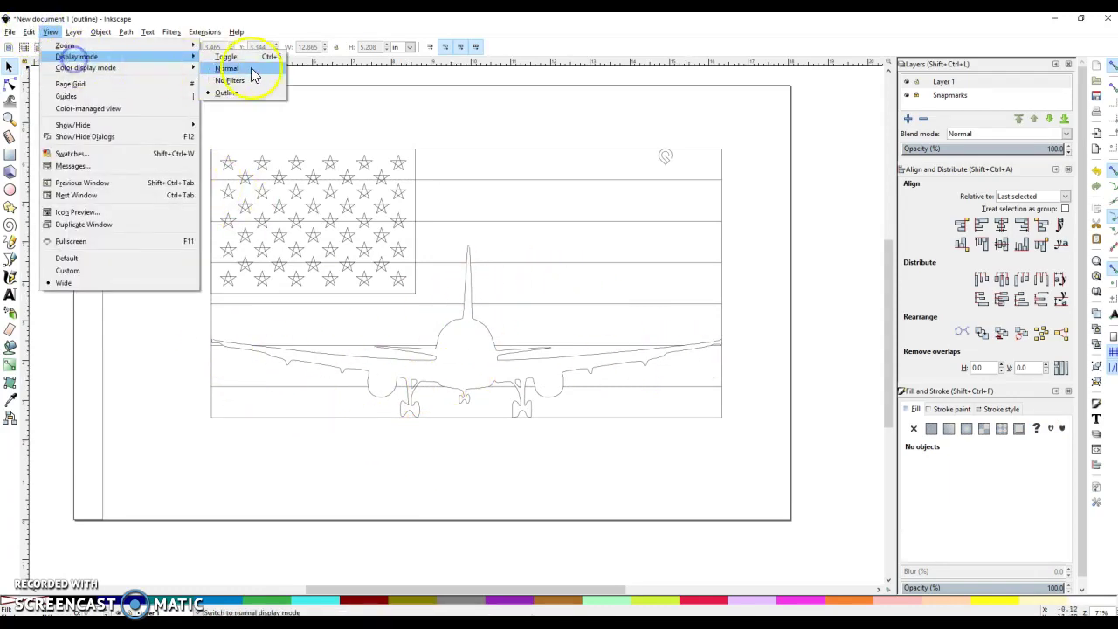
left_click(229, 68)
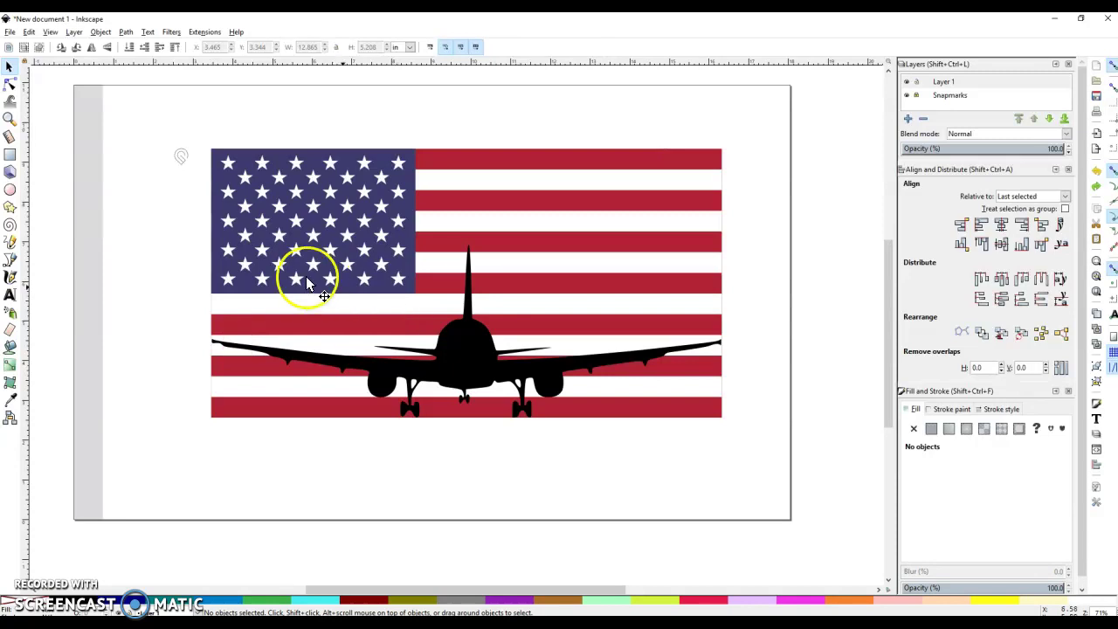
left_click(50, 32)
- Check the drawing briefly in Outline mode, return to Normal, and select the black airliner
left_click(68, 58)
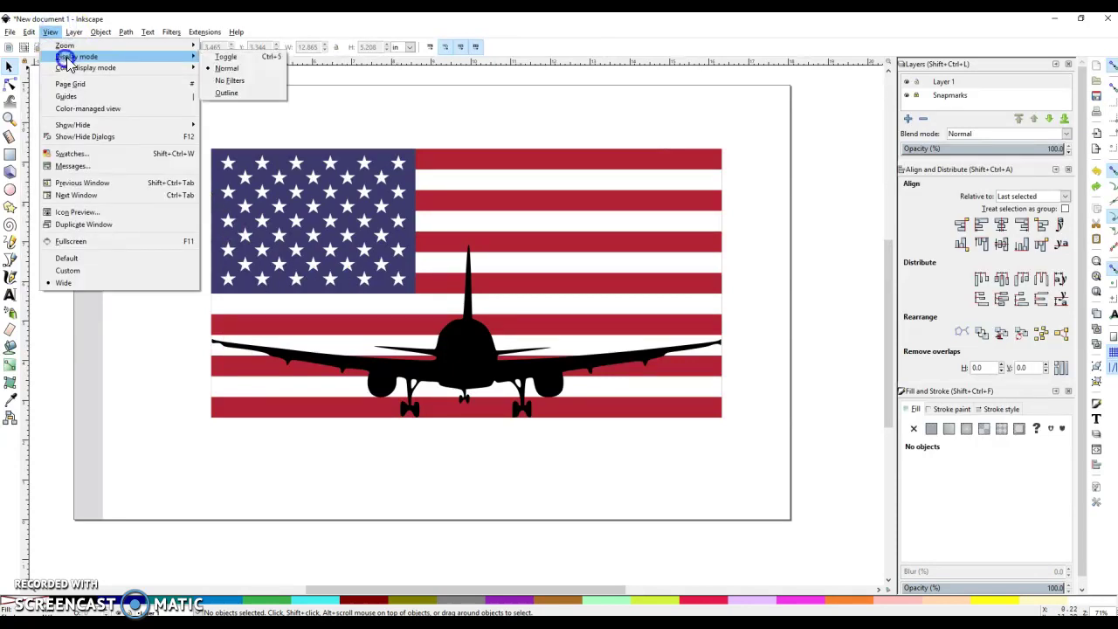
left_click(226, 92)
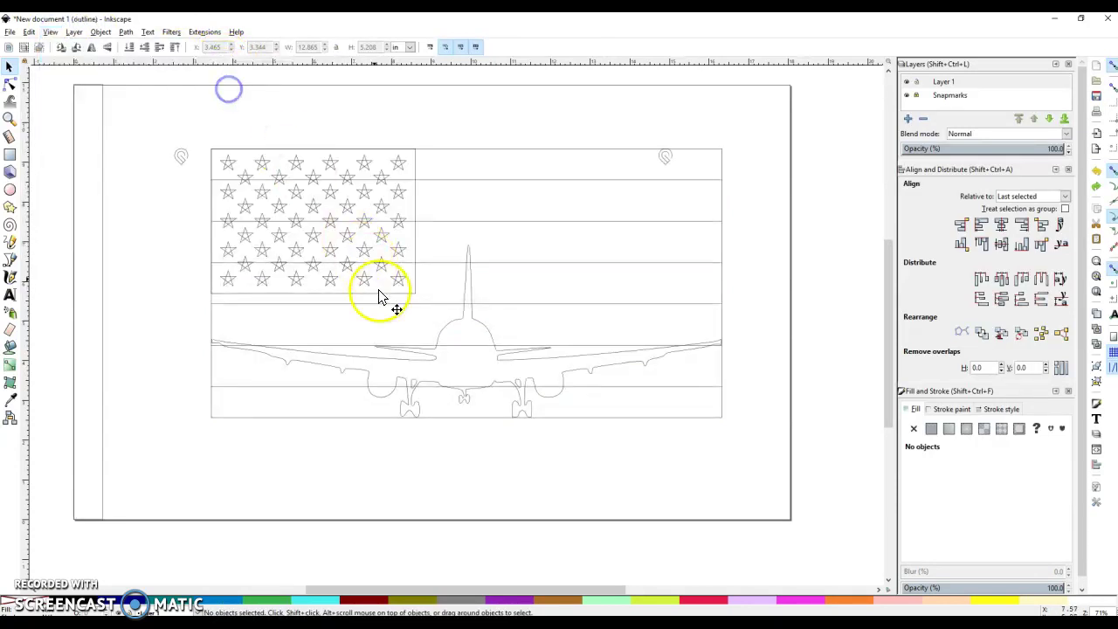
left_click(49, 32)
mouse_move(132, 58)
left_click(232, 70)
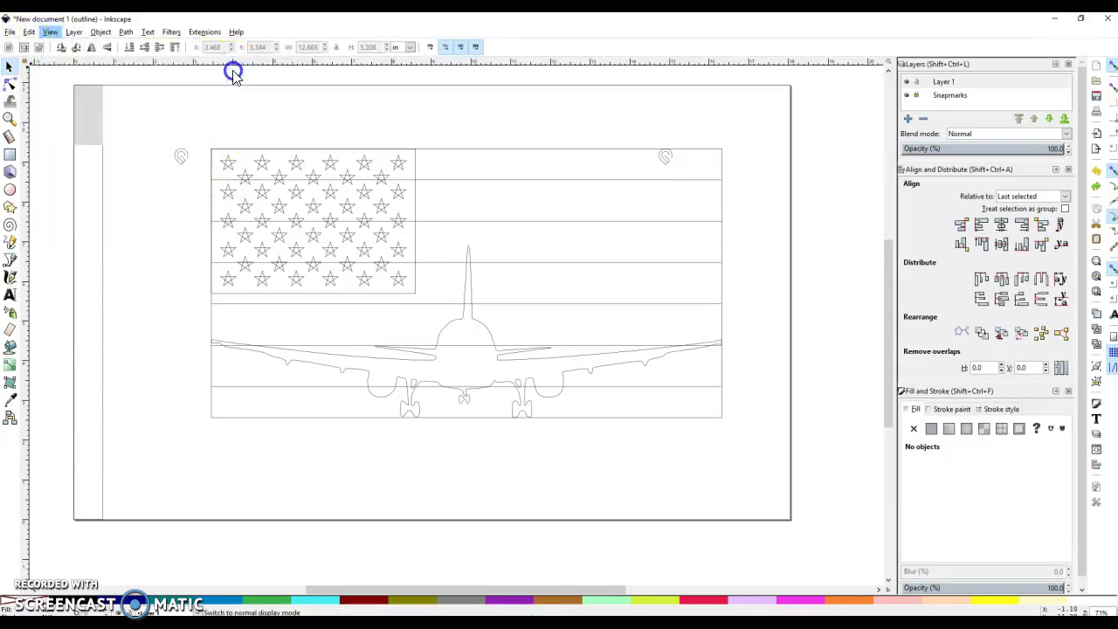
left_click(465, 360)
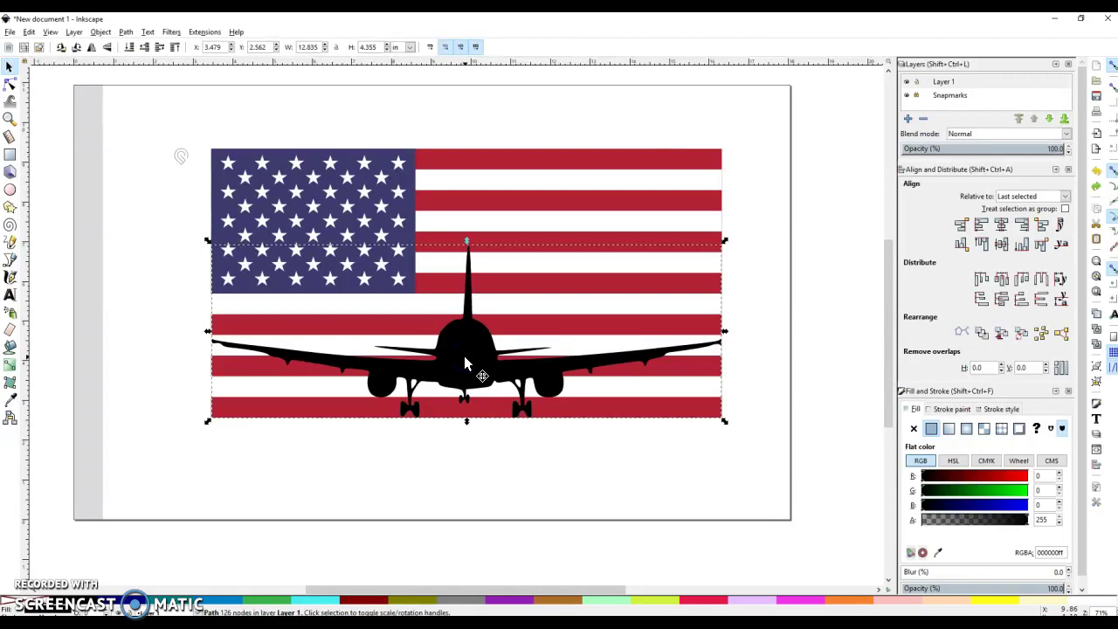
- Duplicate the airplane silhouette and snap the copy back exactly onto the original
left_click(99, 32)
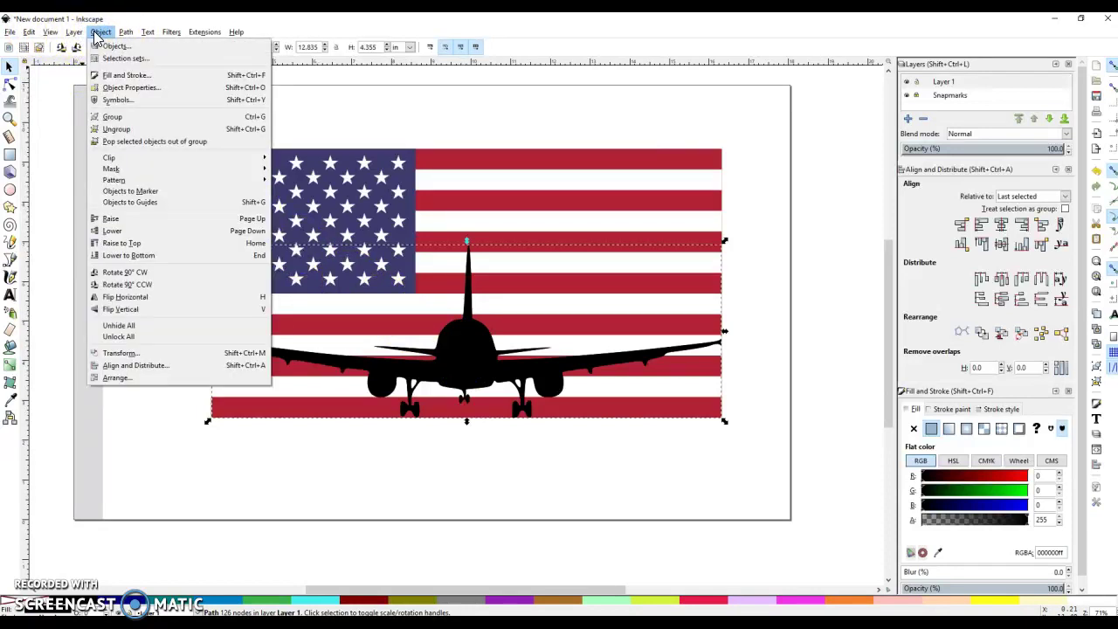
left_click(74, 32)
left_click(30, 33)
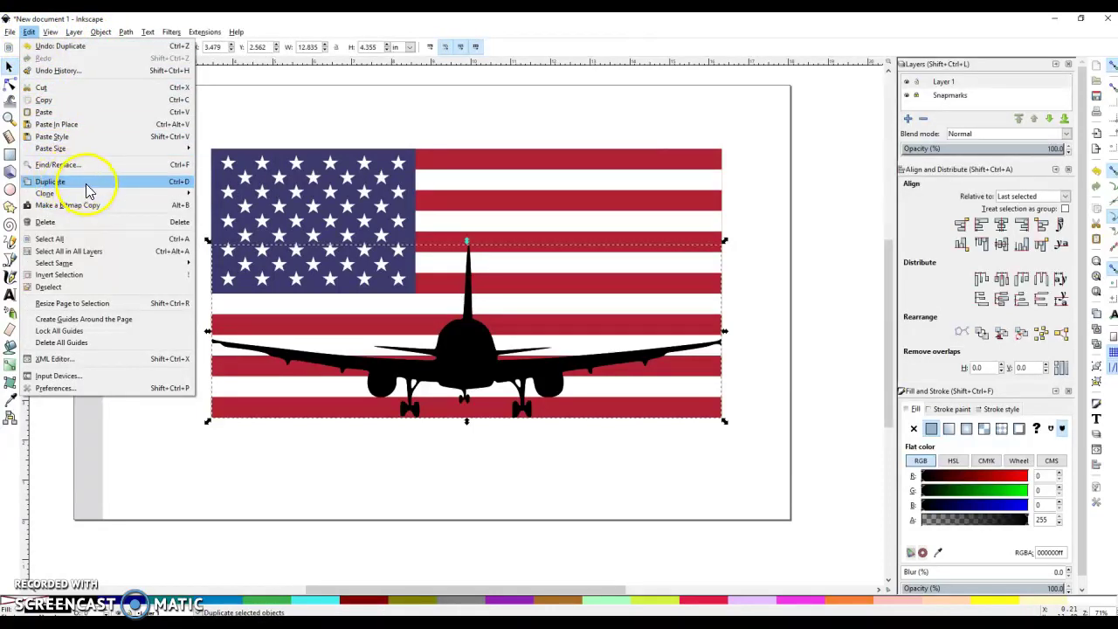
left_click(480, 359)
left_click_drag(480, 358, 468, 339)
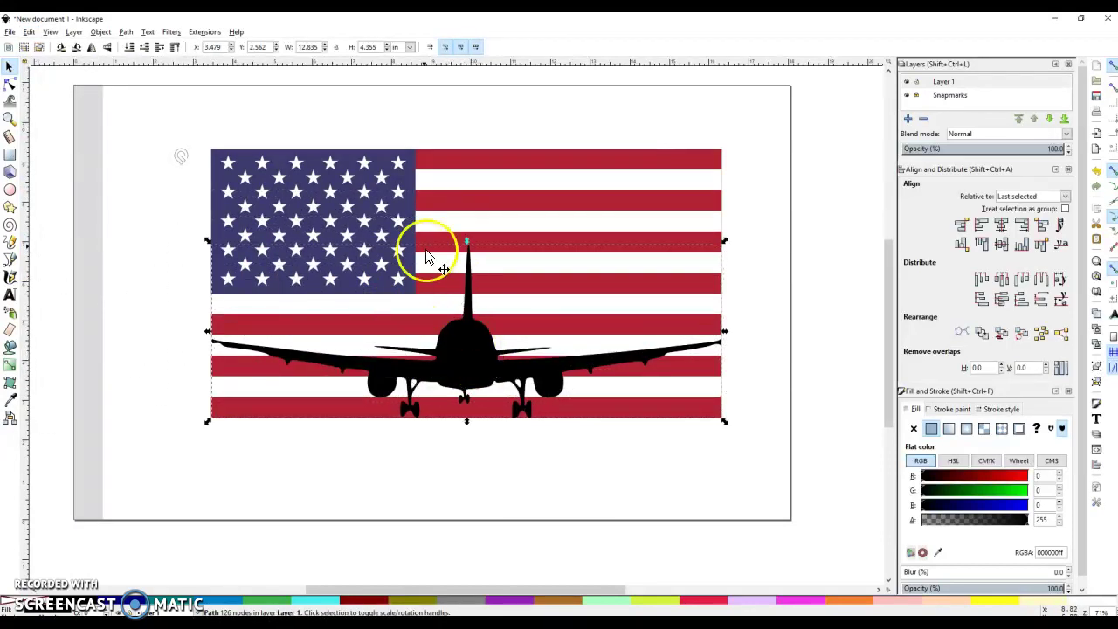
- Add the flag to the airplane selection and apply Path > Difference
left_click(447, 203, "shift")
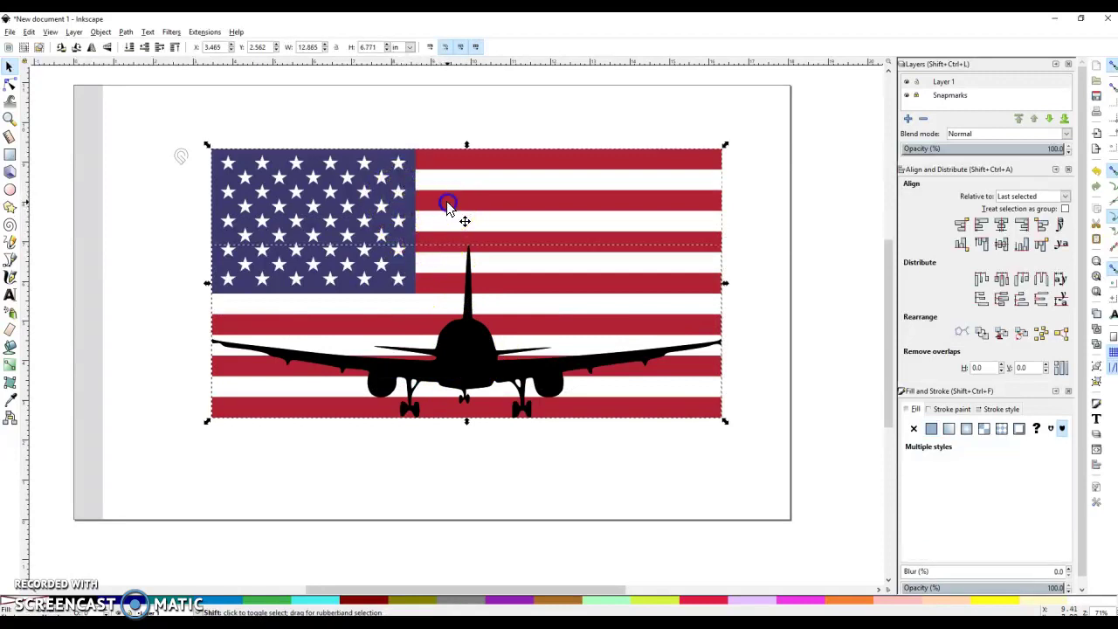
left_click(127, 32)
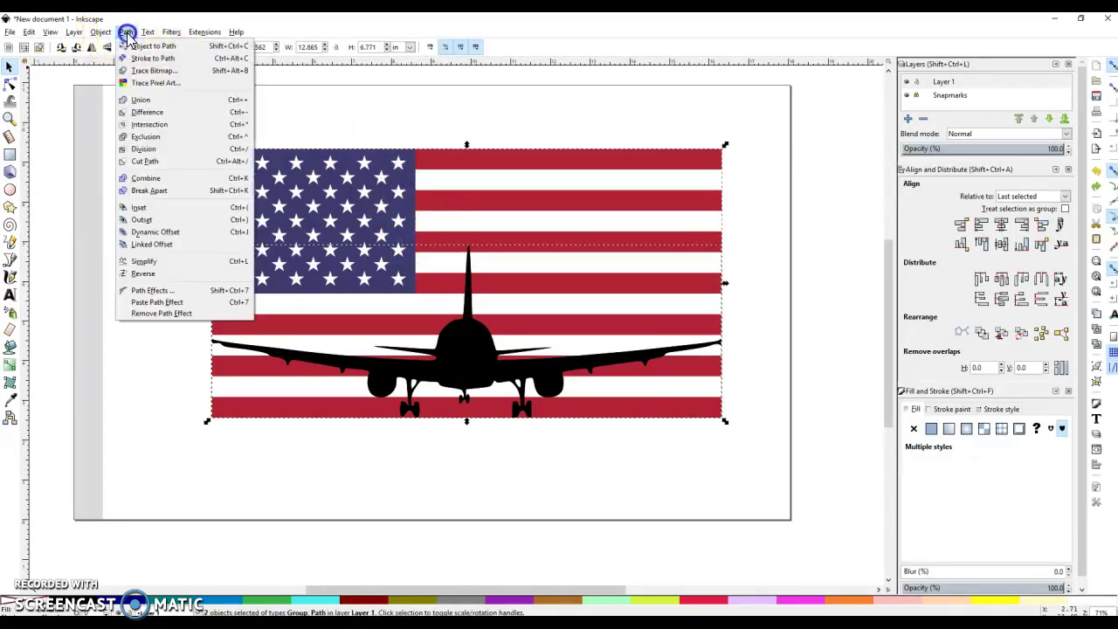
left_click(160, 112)
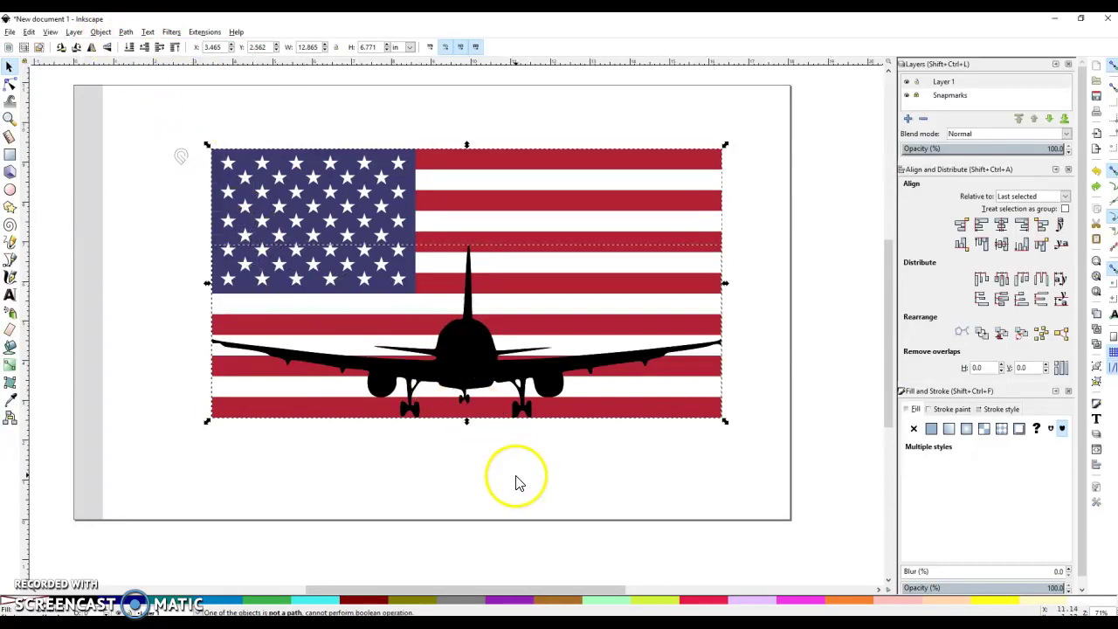
- Ungroup the flag into its separate parts and clear the selection
left_click(179, 209)
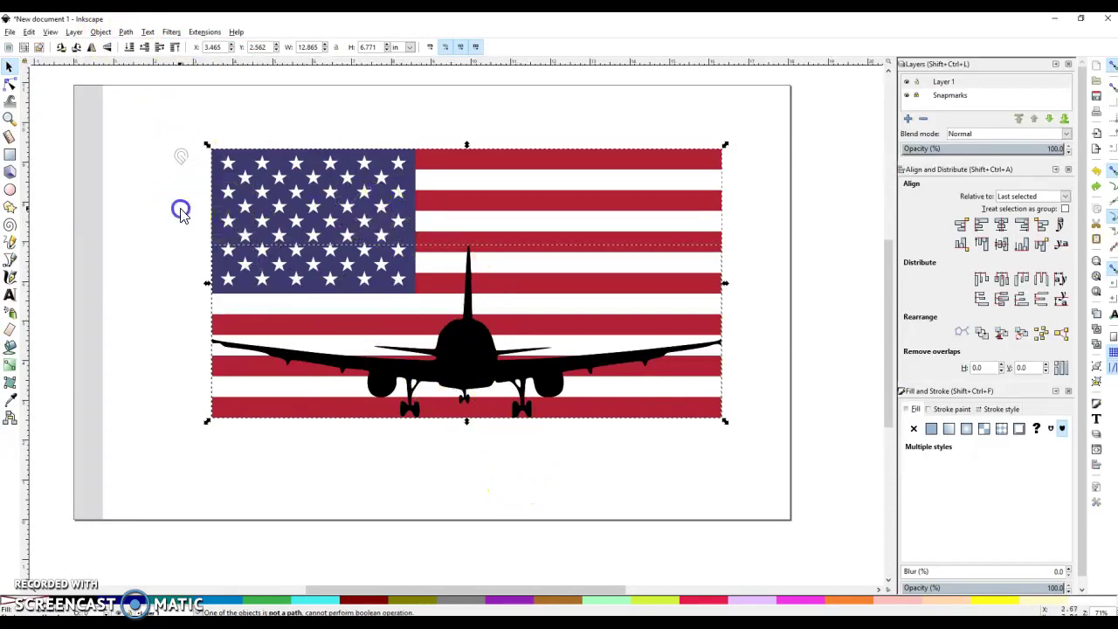
right_click(301, 203)
left_click(350, 435)
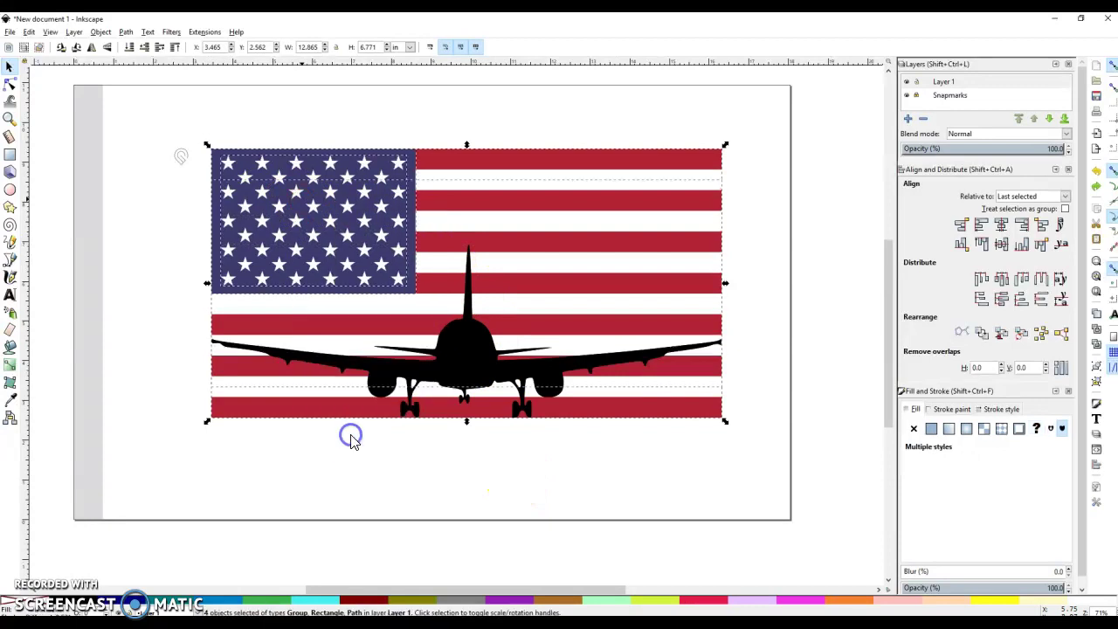
left_click(463, 471)
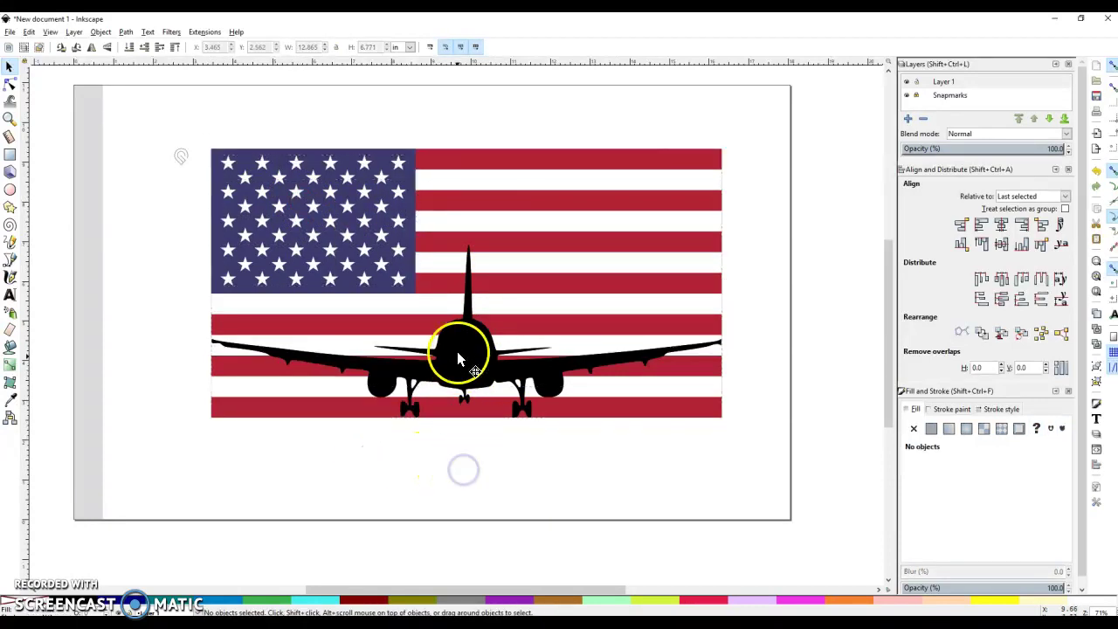
- Select the black airplane silhouette together with the flag
left_click(444, 239)
right_click(443, 239)
left_click(380, 465)
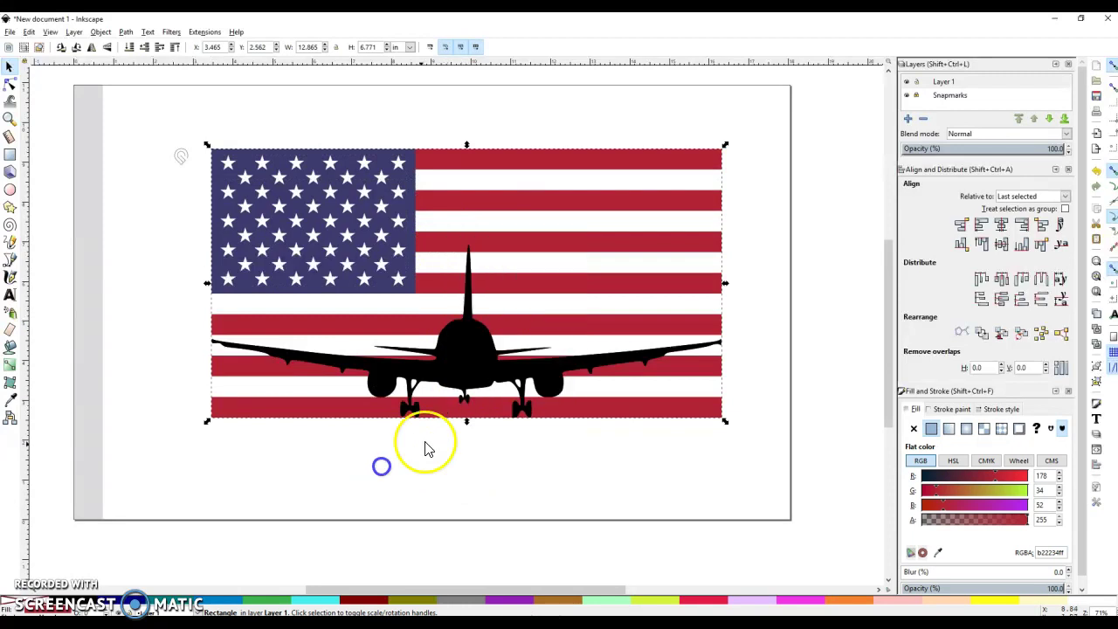
left_click(461, 347)
left_click(514, 241, "shift")
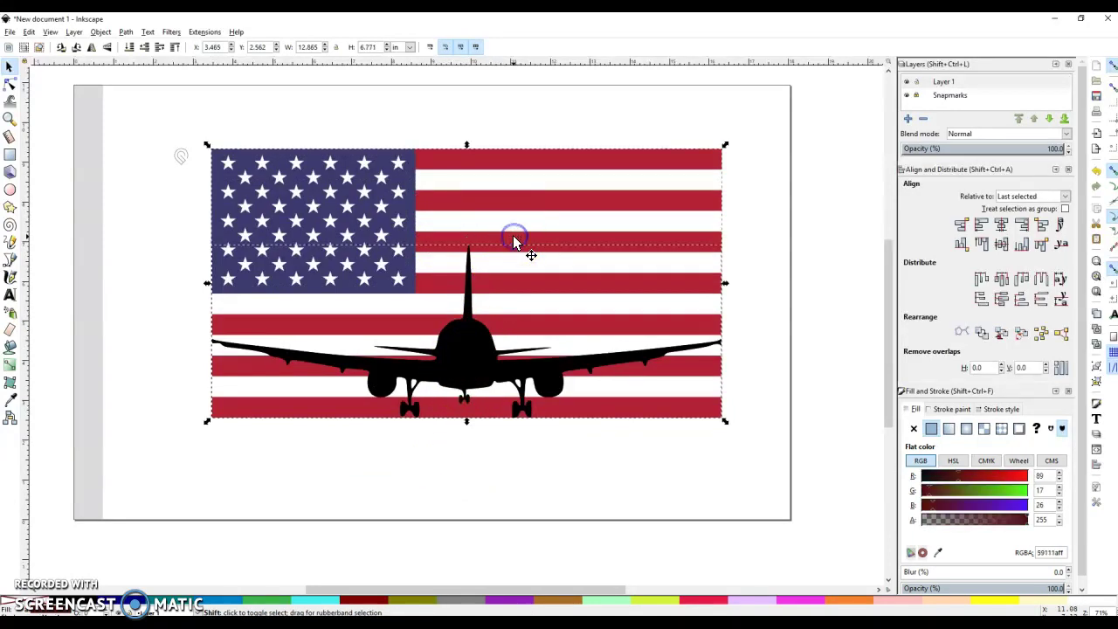
- Cut the airplane out of the flag with Path > Difference and switch to Outline display
left_click(126, 32)
left_click(161, 112)
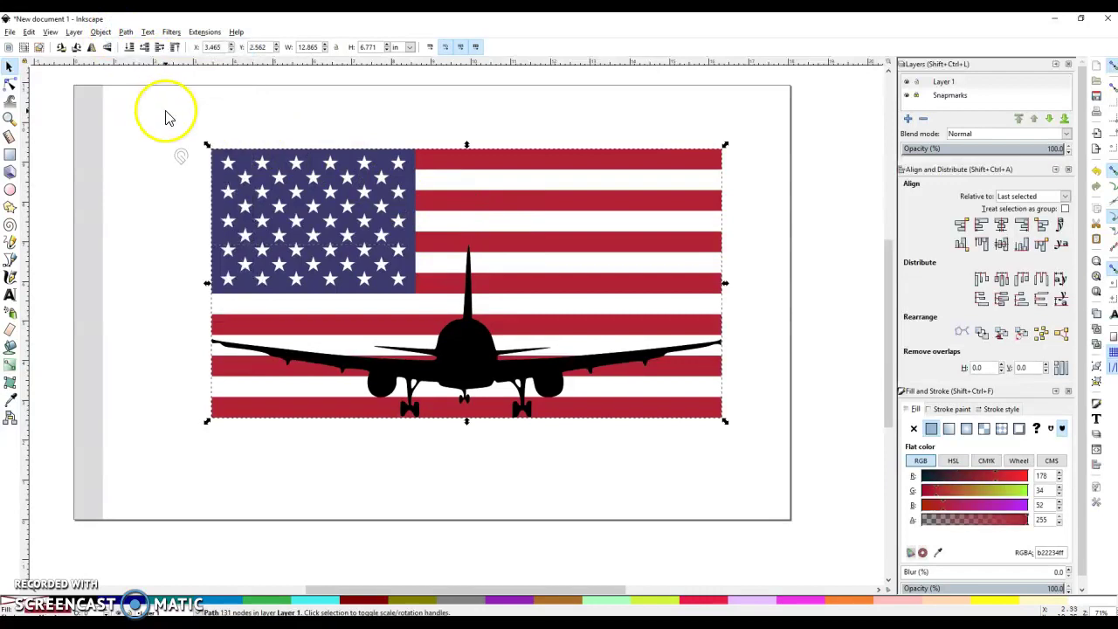
left_click(50, 33)
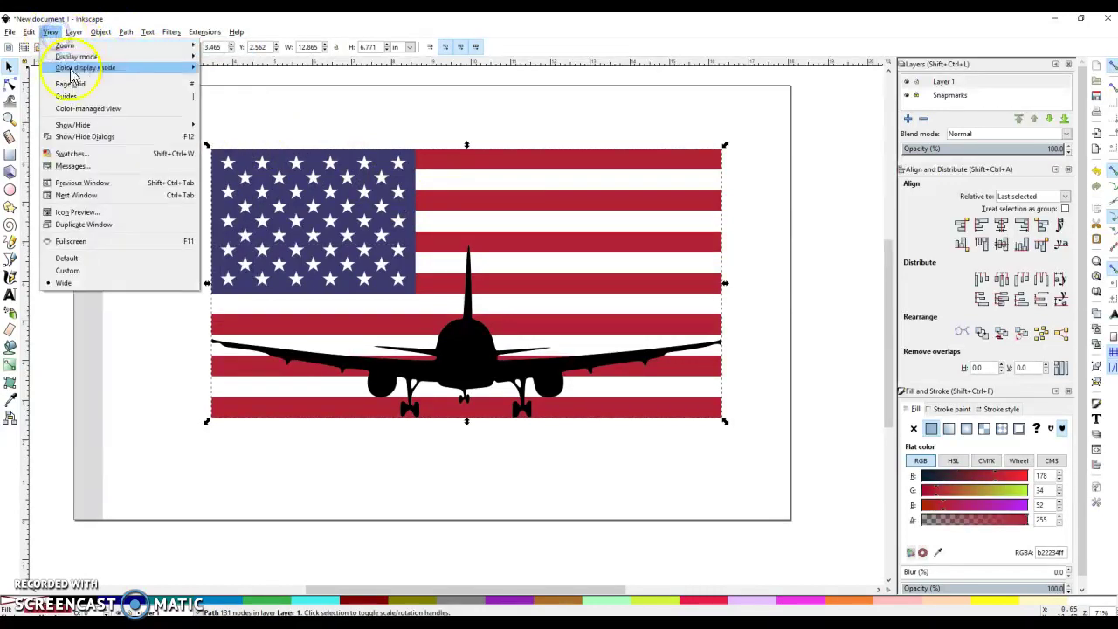
left_click(92, 58)
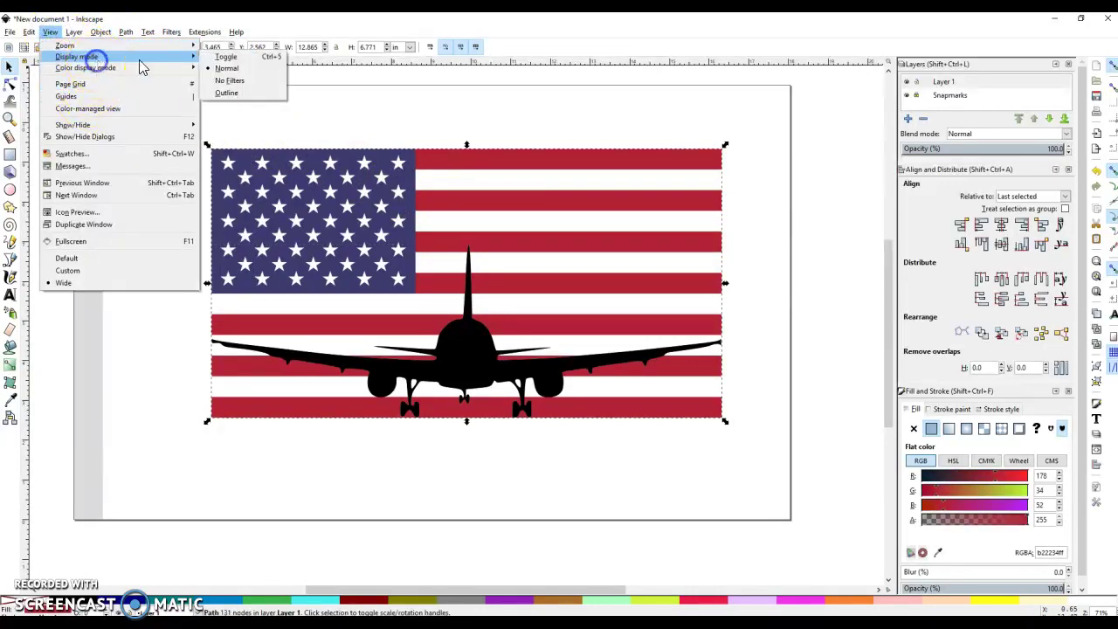
left_click(225, 93)
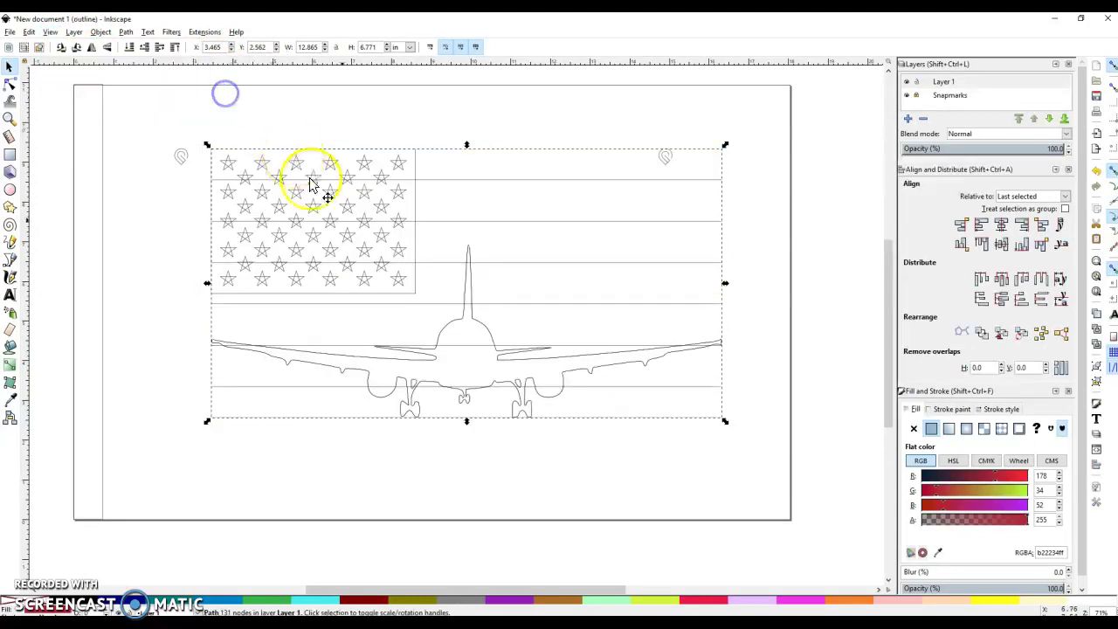
- Drag the black plane and the holed red piece apart, then return to Normal display
left_click(446, 366)
left_click_drag(446, 365, 540, 461)
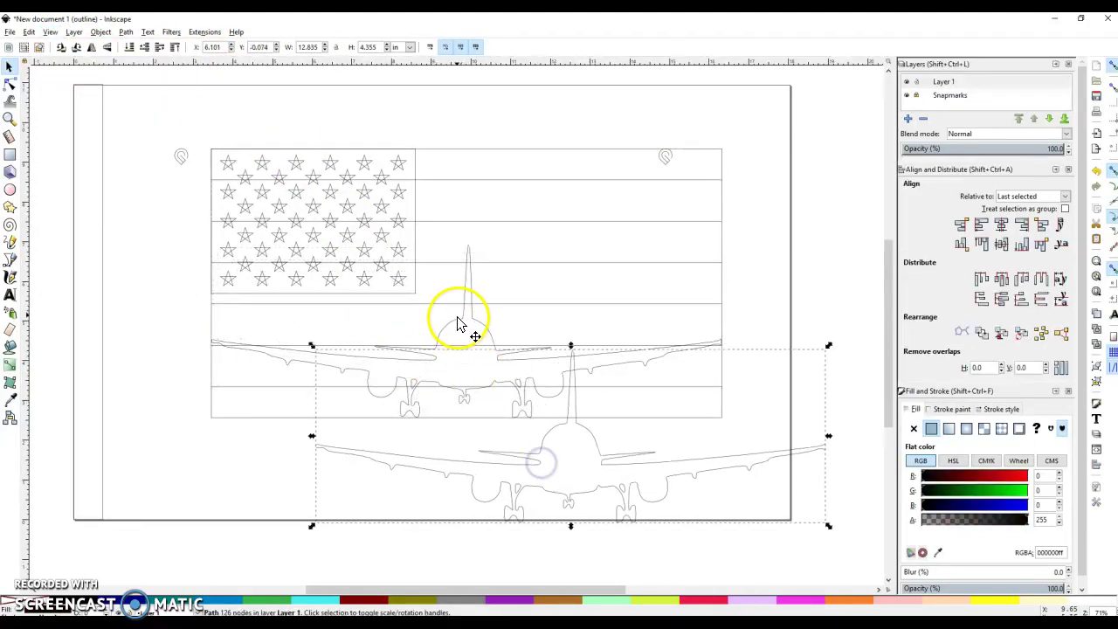
left_click_drag(458, 327, 260, 425)
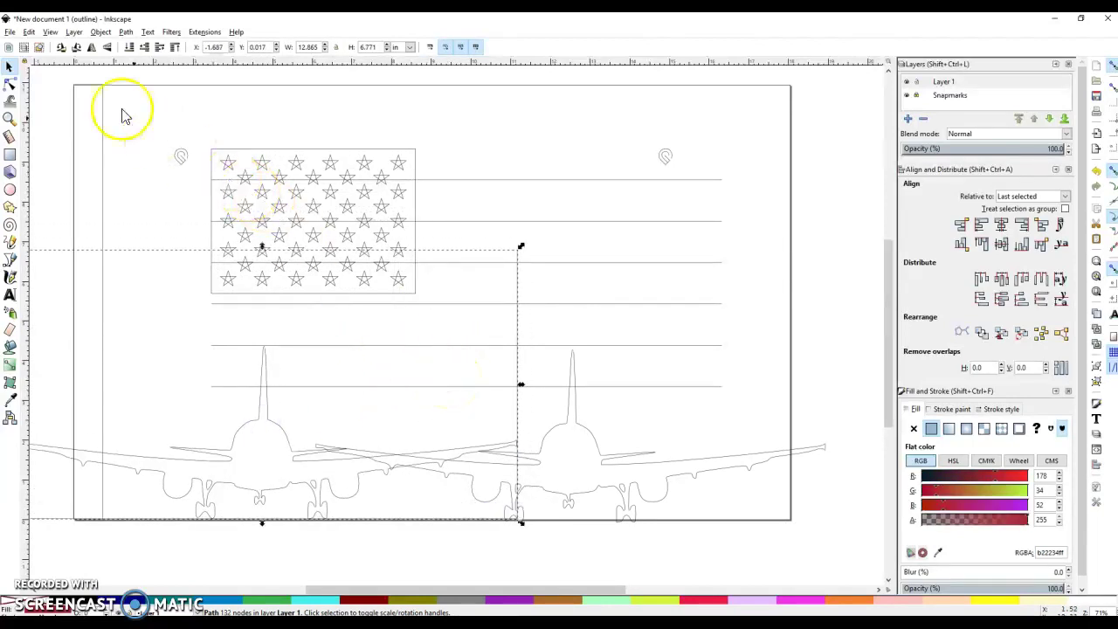
left_click(50, 32)
mouse_move(73, 32)
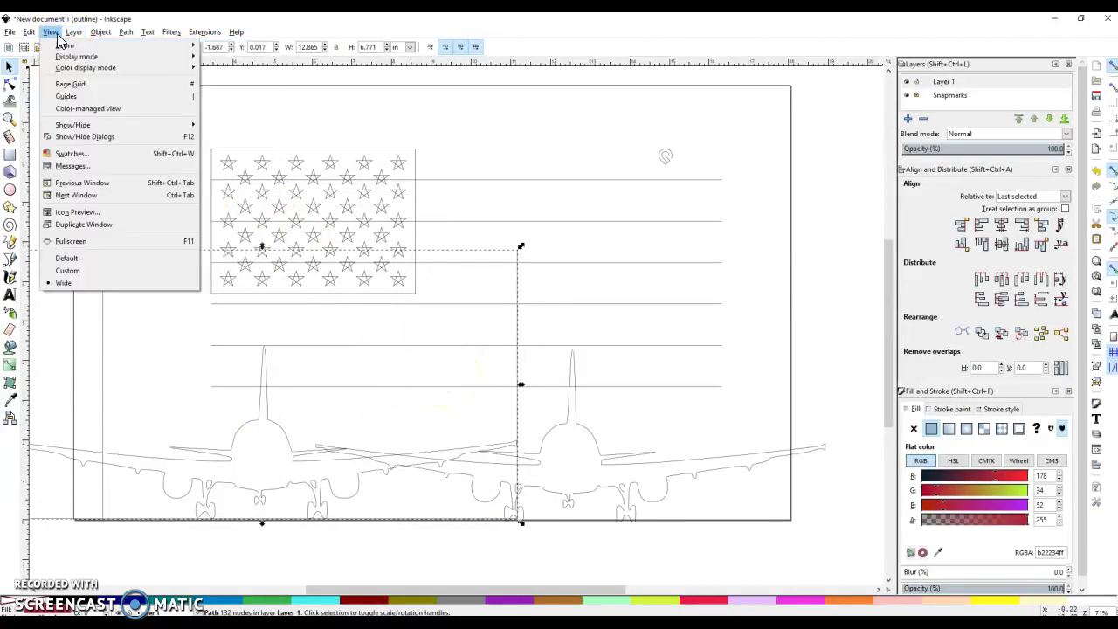
mouse_move(150, 56)
left_click(229, 70)
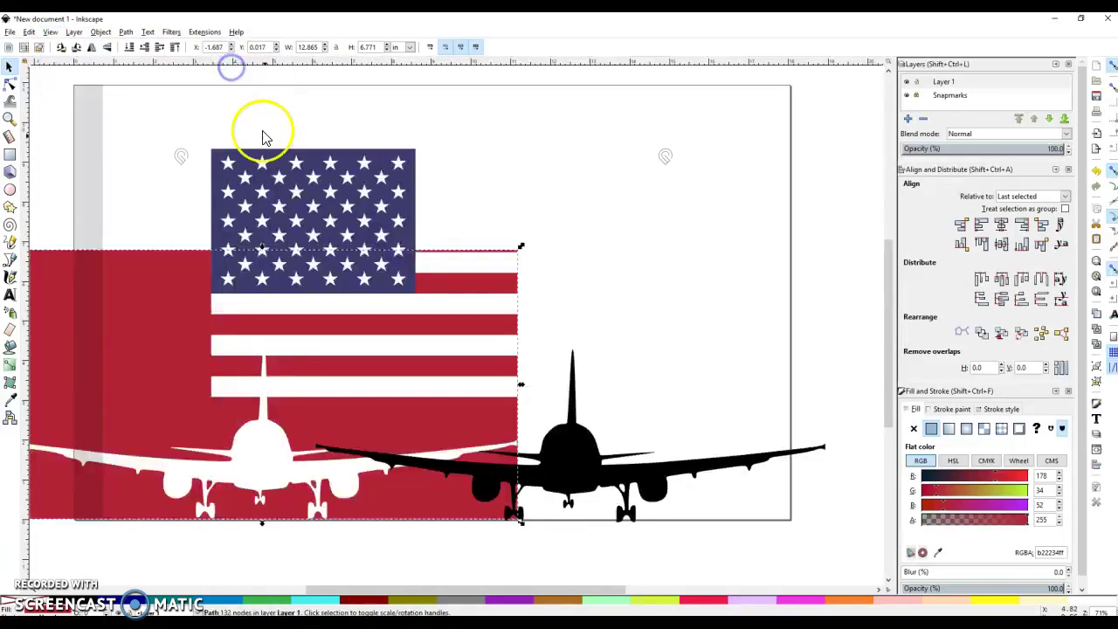
- Move the red piece and black plane back onto the flag, then reselect the plane
left_click_drag(192, 404, 388, 307)
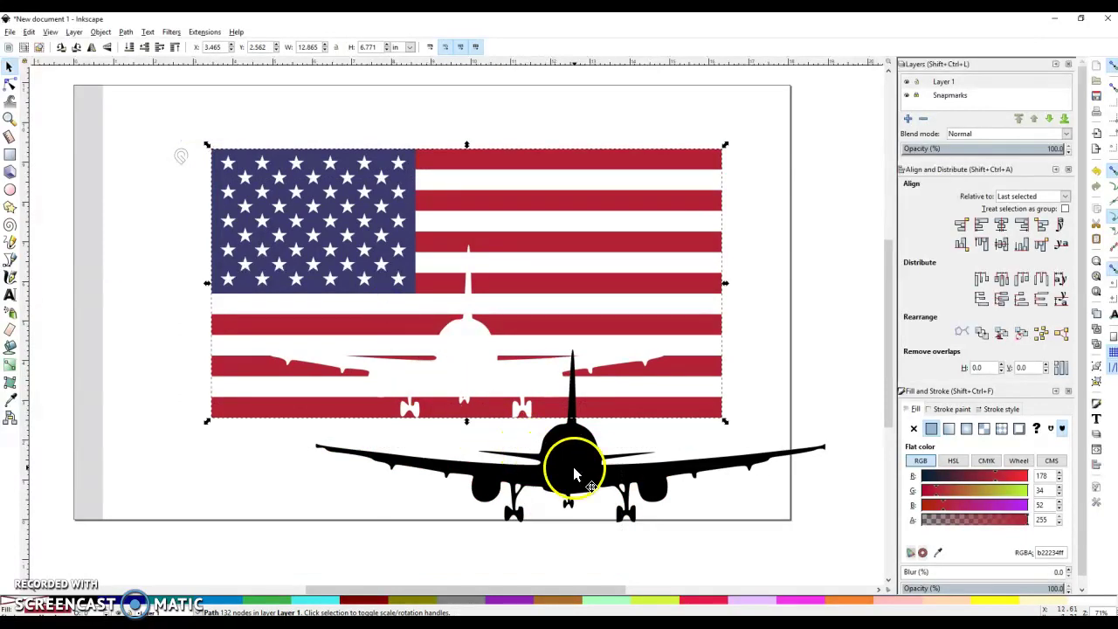
left_click_drag(584, 479, 478, 373)
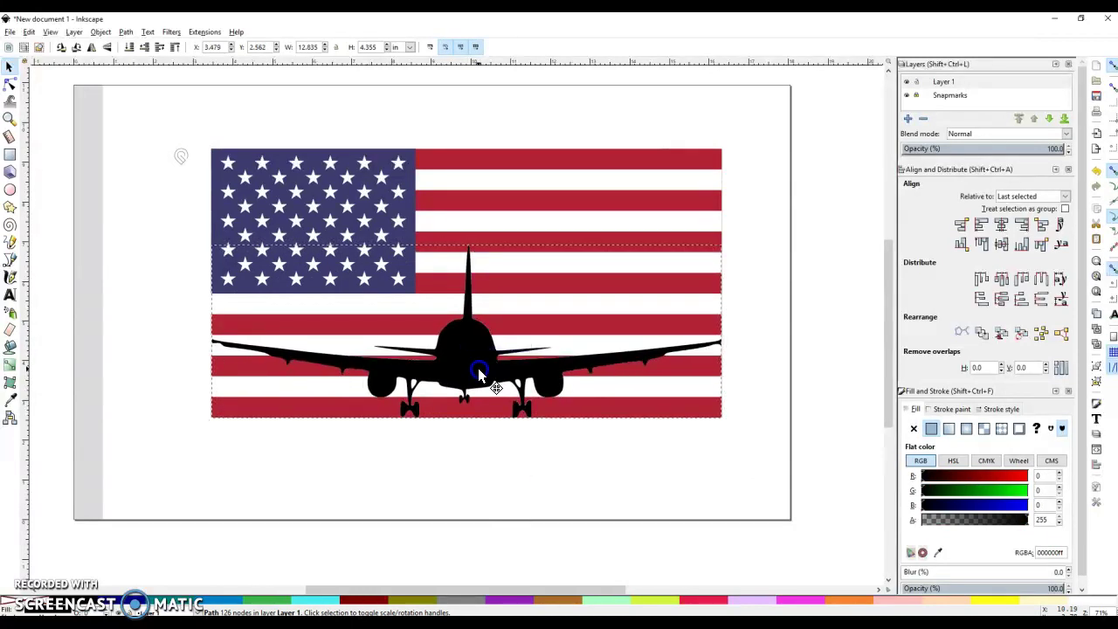
left_click(465, 226)
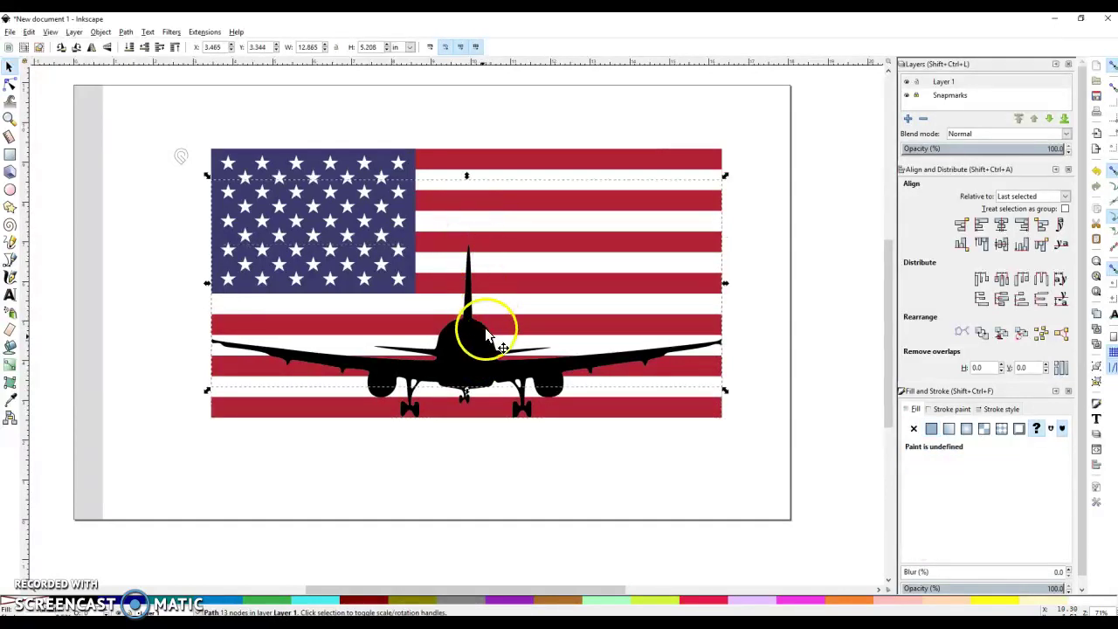
left_click(476, 357)
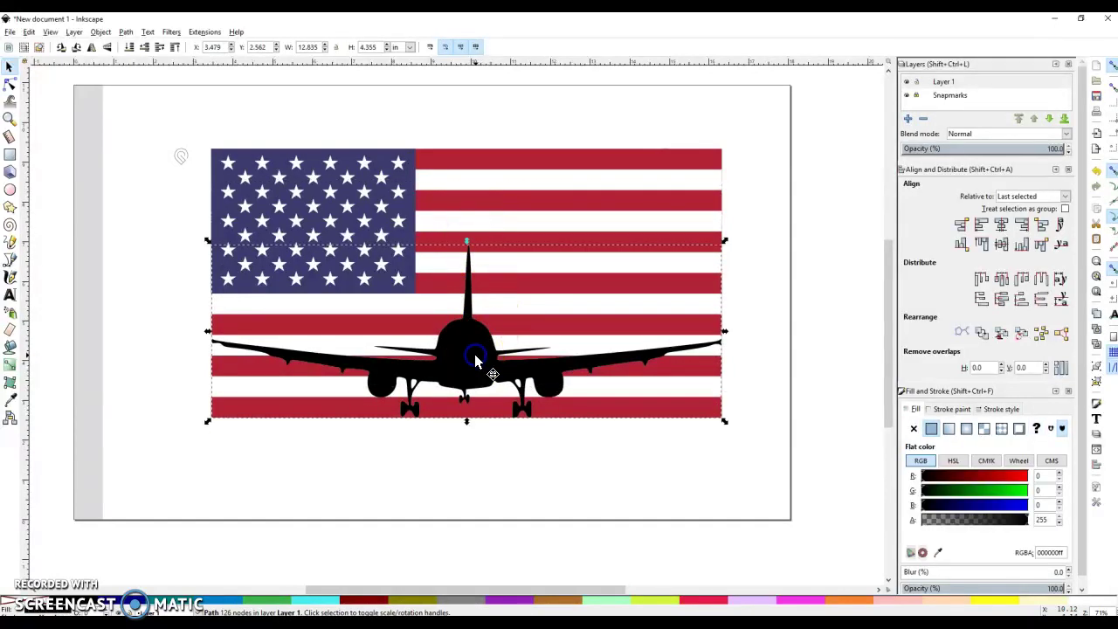
- Add the stripes to the plane selection and subtract the airplane with Path > Difference
left_click(493, 220, "shift")
left_click(128, 33)
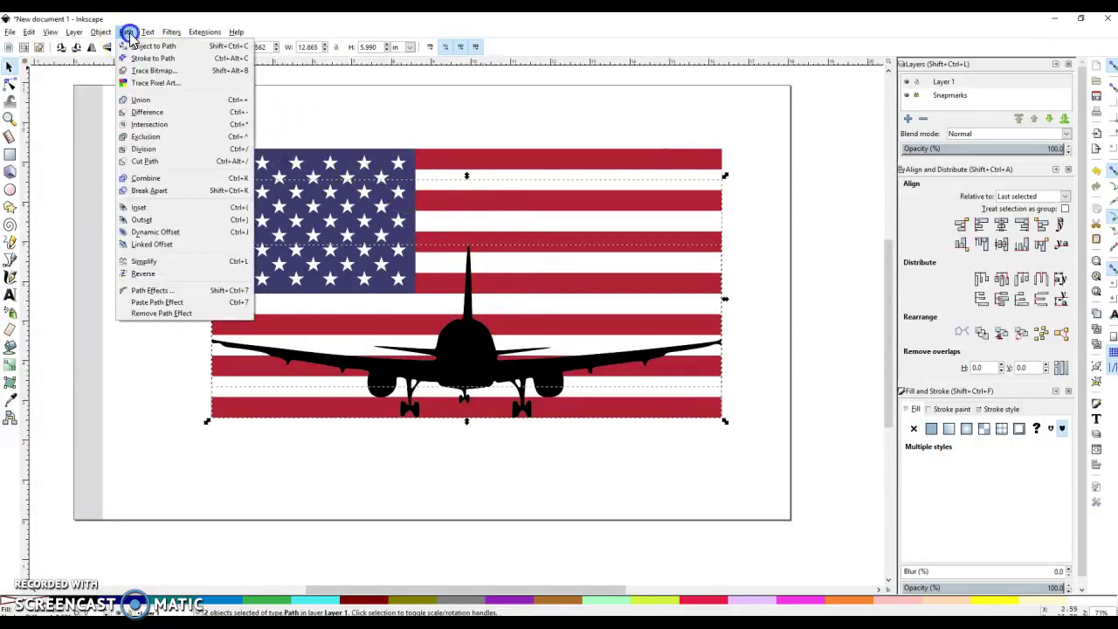
left_click(155, 112)
- Pull the black airplane below the flag and select the red flag background
left_click_drag(468, 356, 627, 504)
left_click(506, 302)
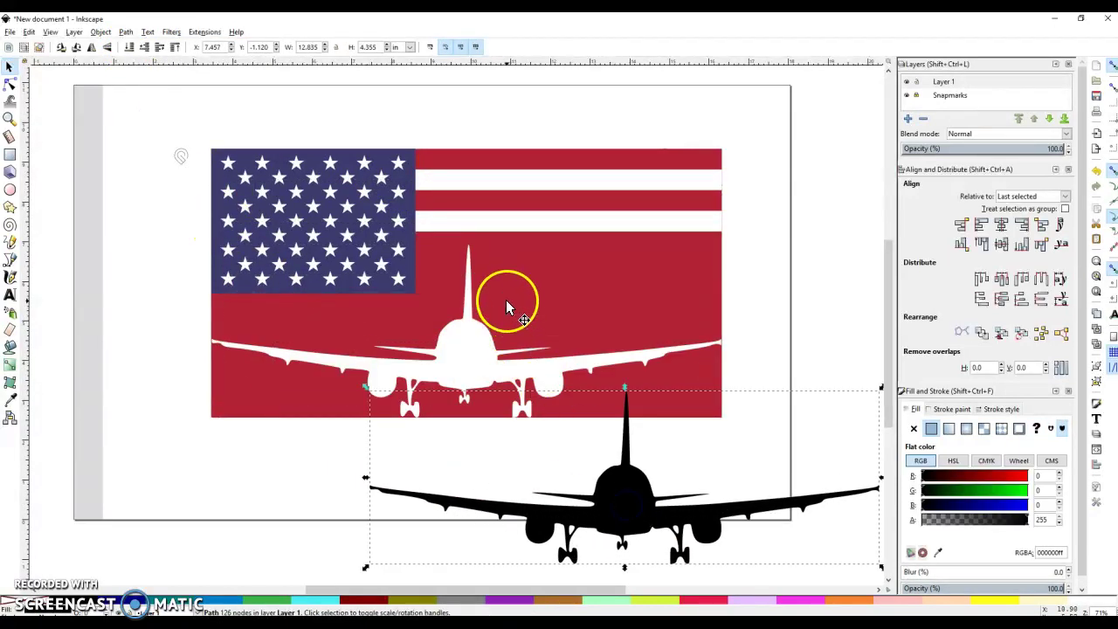
left_click(496, 244)
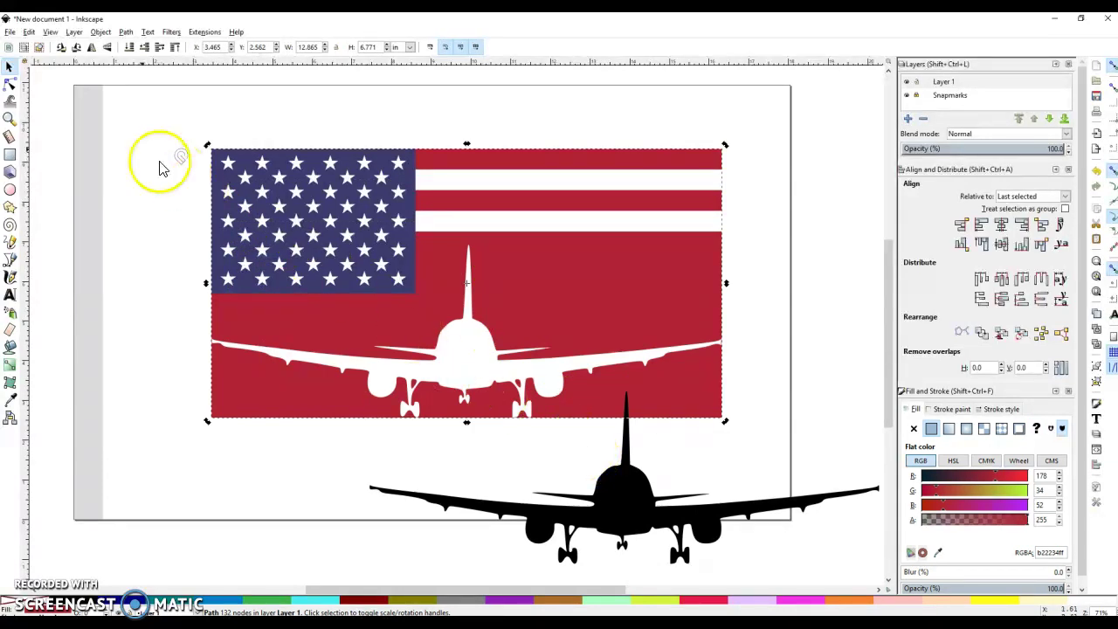
left_click(50, 31)
- Switch to Outline display and drag the thin stripe path back into line with the flag
mouse_move(102, 62)
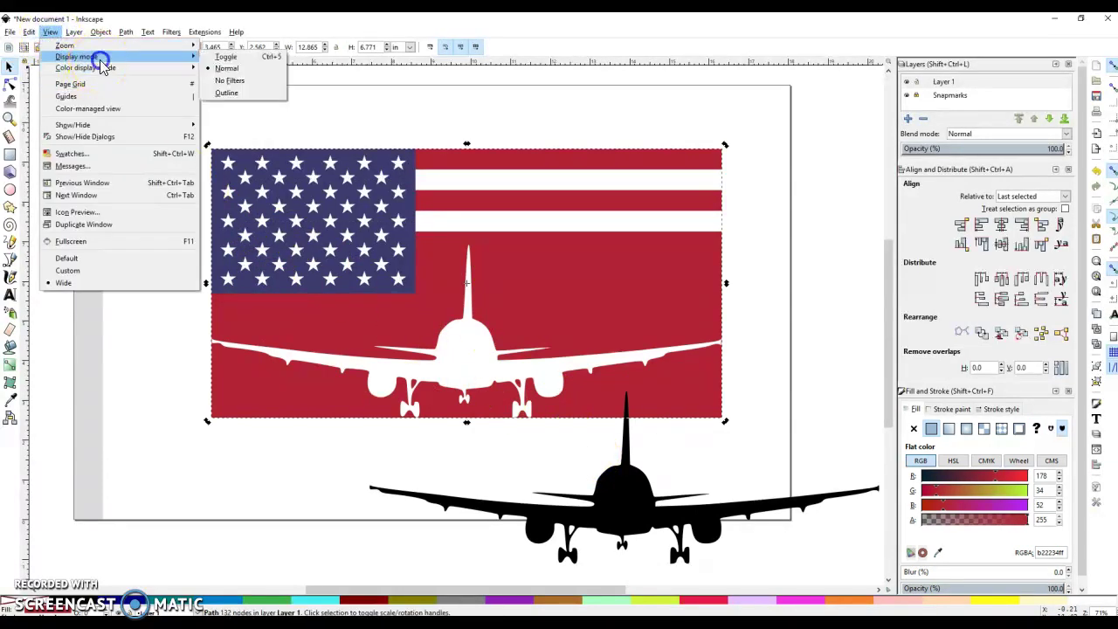
left_click(229, 93)
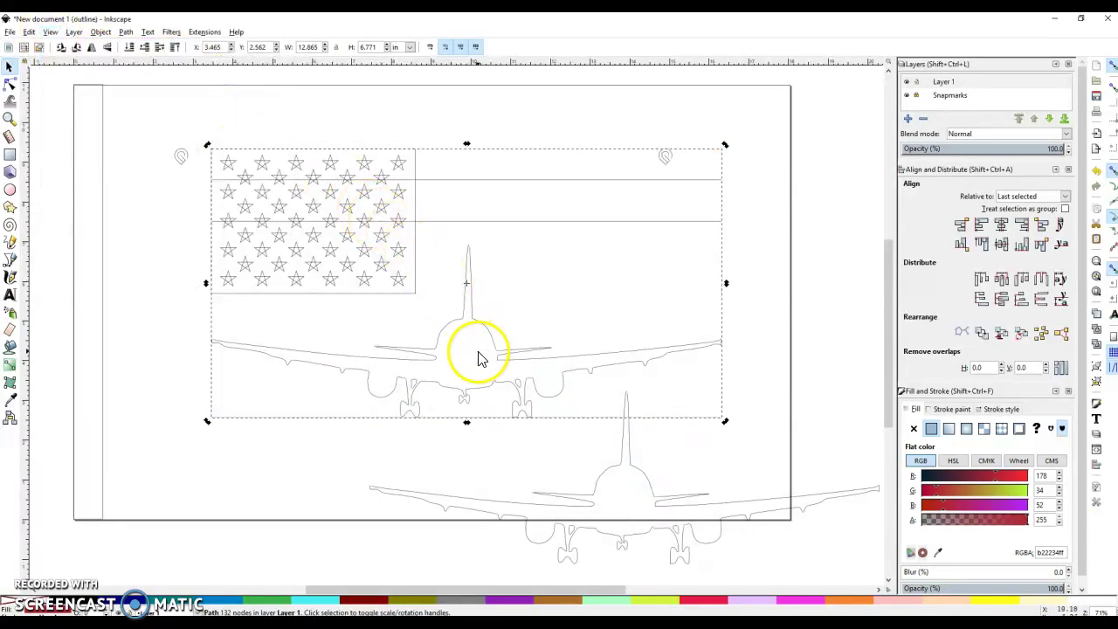
left_click(629, 254)
left_click(480, 225)
left_click_drag(479, 228, 602, 229)
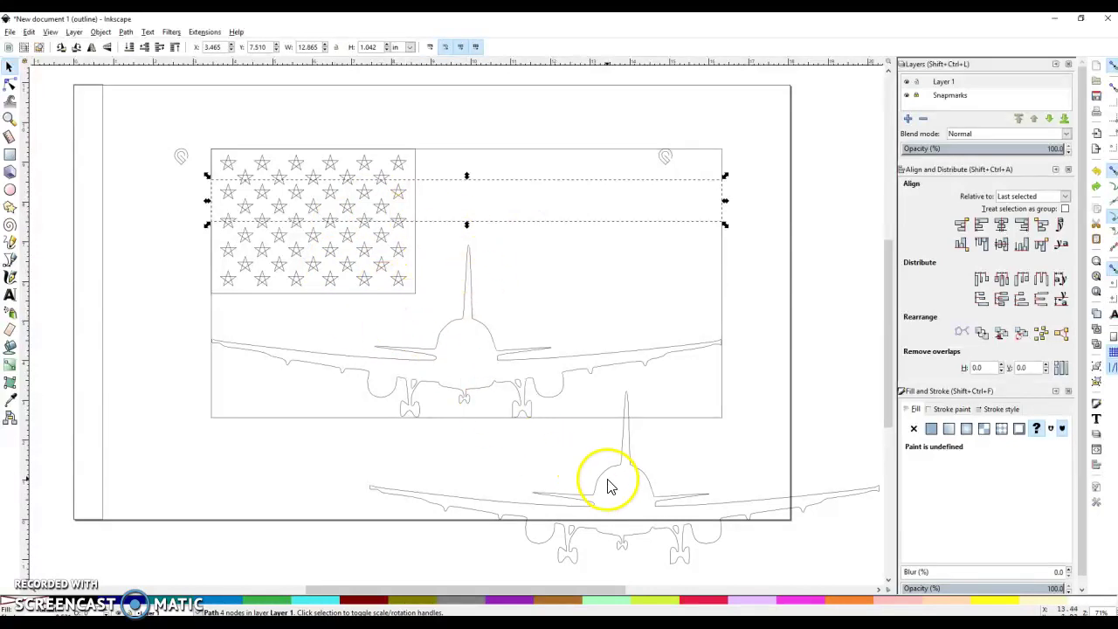
- Drag the black airplane up and snap it onto the flag's airplane-shaped cutout
left_click_drag(599, 481, 440, 266)
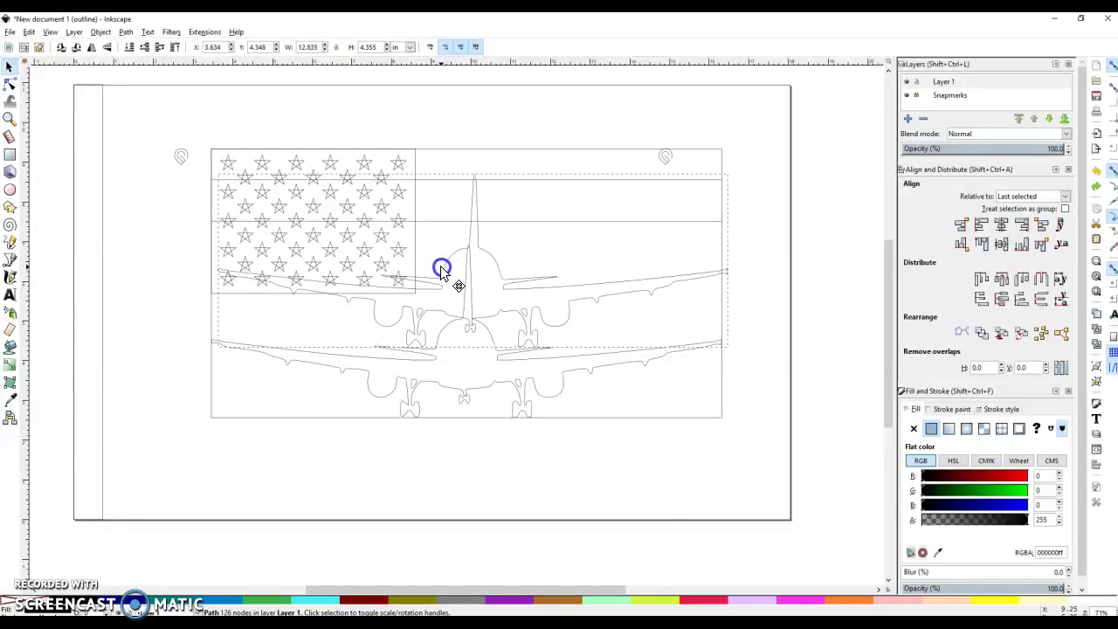
left_click_drag(441, 266, 441, 353)
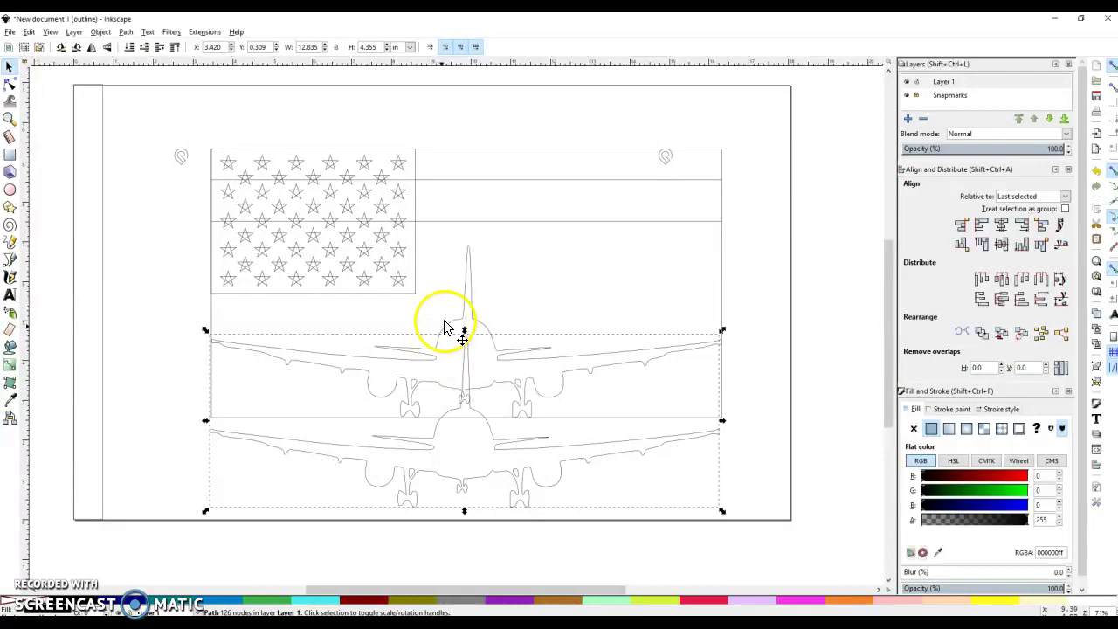
left_click(455, 325)
left_click_drag(469, 447, 573, 527)
left_click_drag(456, 466, 437, 352)
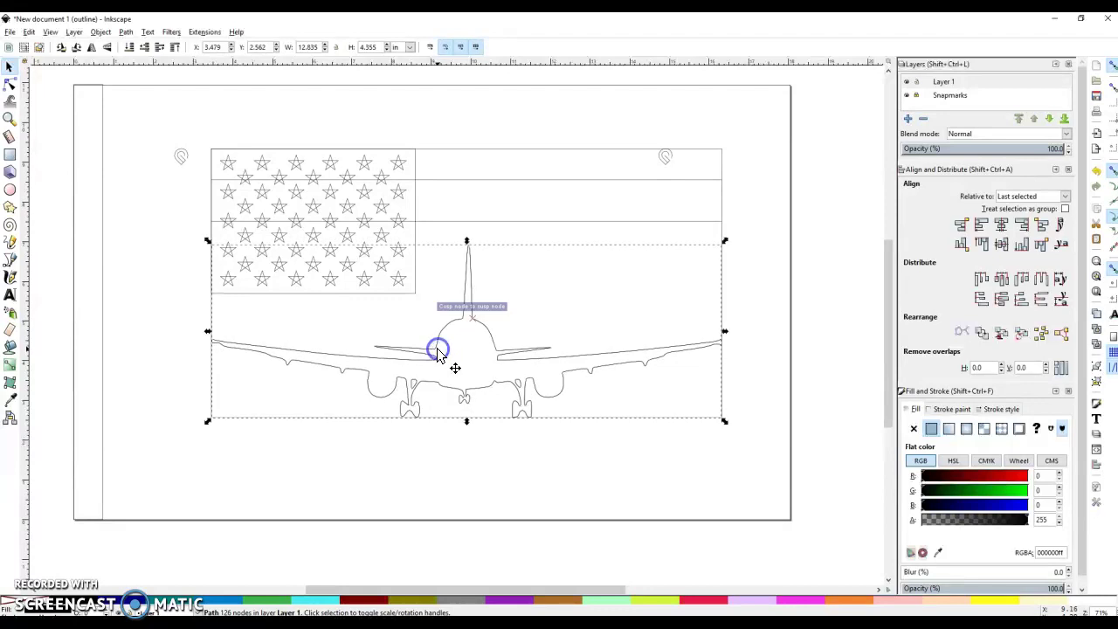
scroll(441, 354, "up", 6)
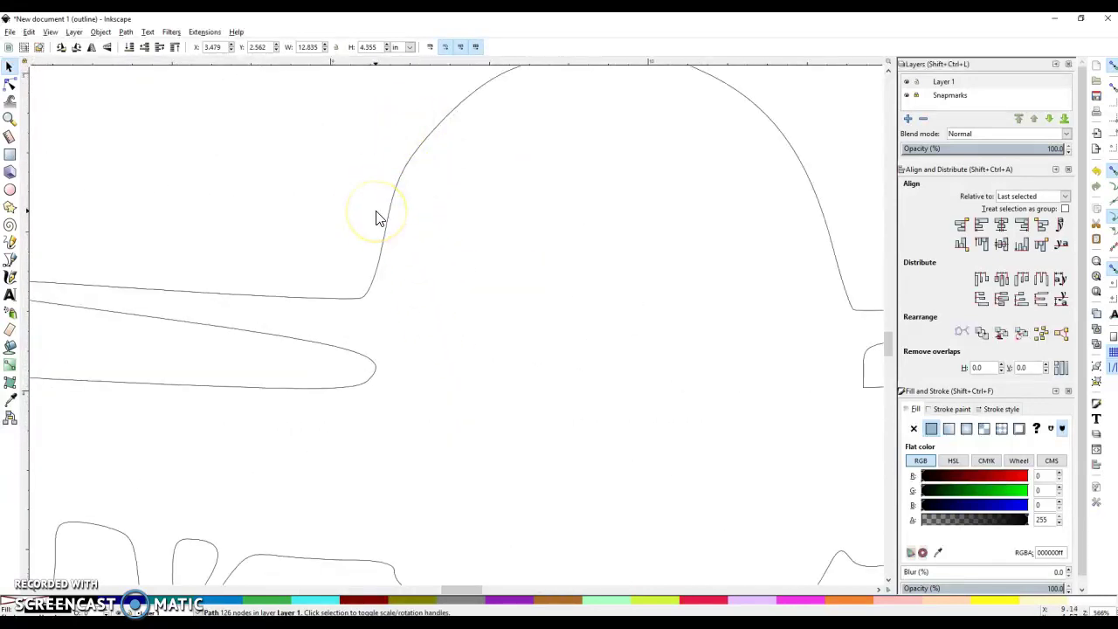
scroll(376, 217, "down", 5)
scroll(380, 236, "up", 2)
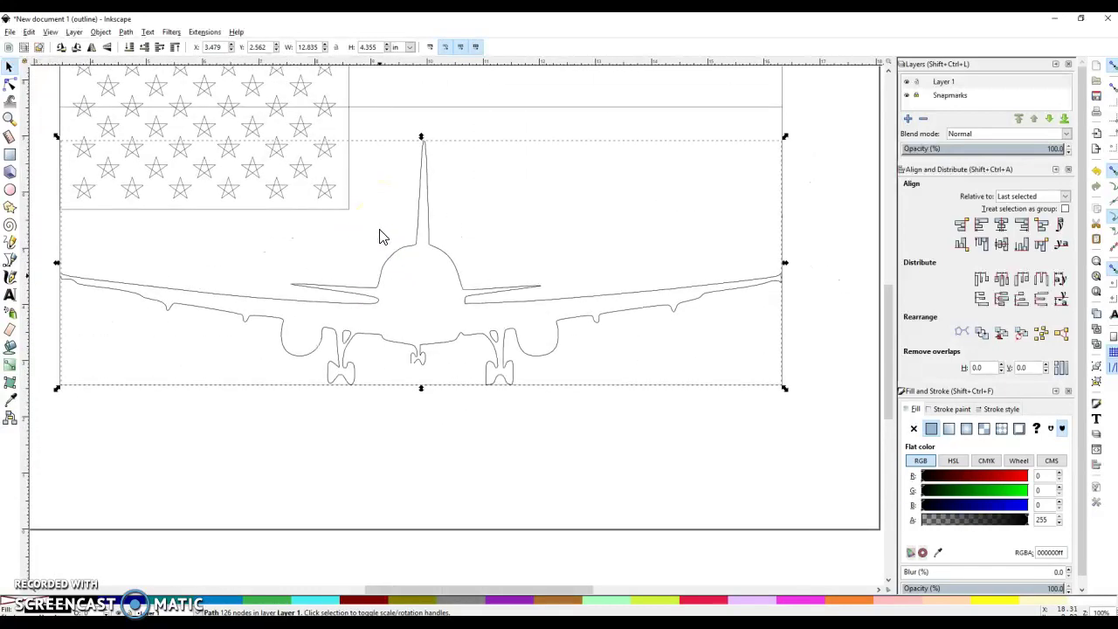